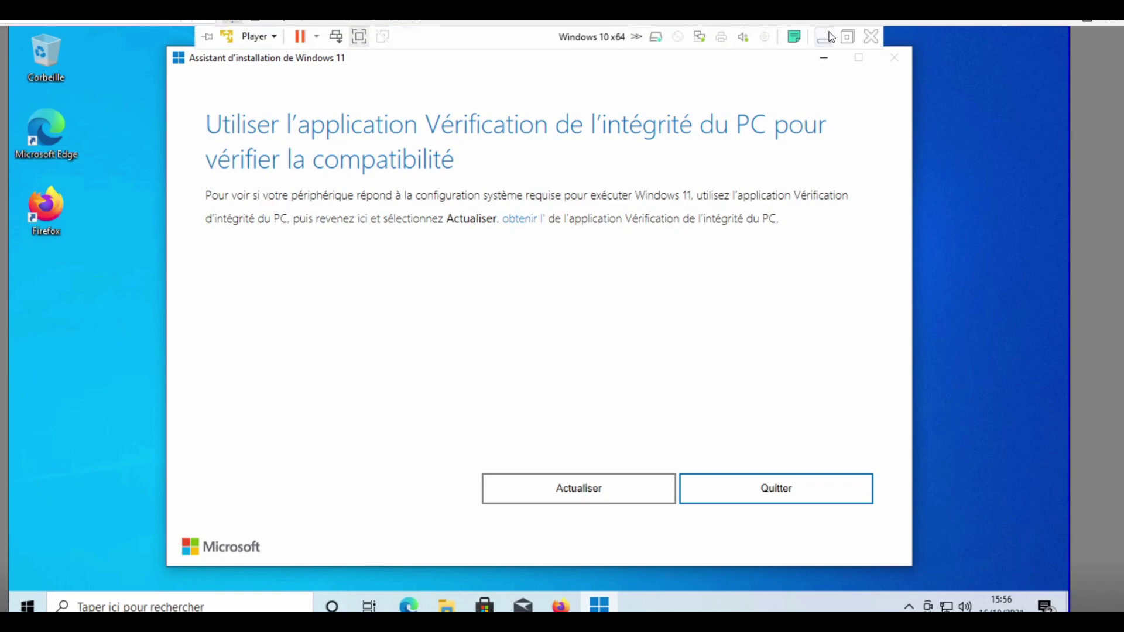
# Step: Minimize the virtual machine and look over the host's Windows 11 desktop, Start menu, notifications and calendar
pyautogui.click(825, 34)
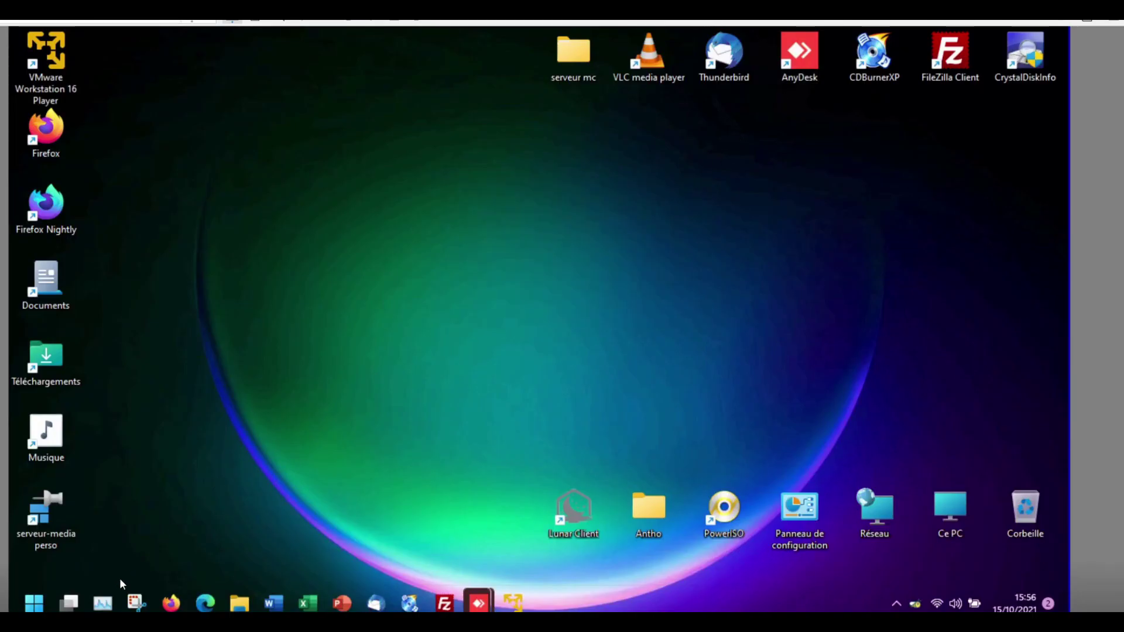
pyautogui.click(34, 603)
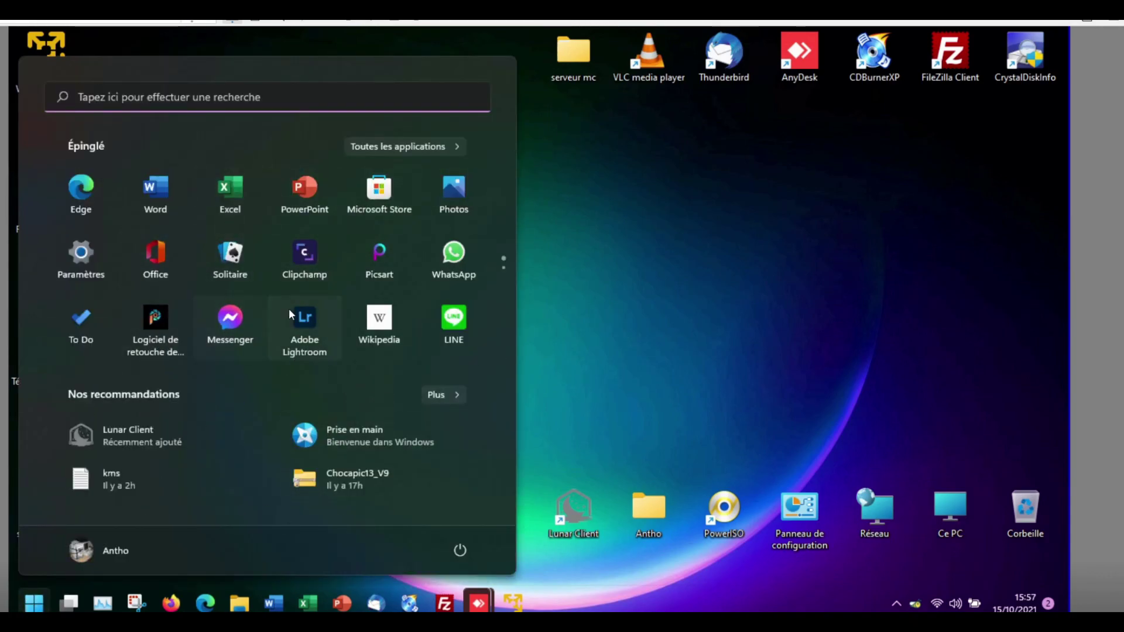
pyautogui.click(672, 285)
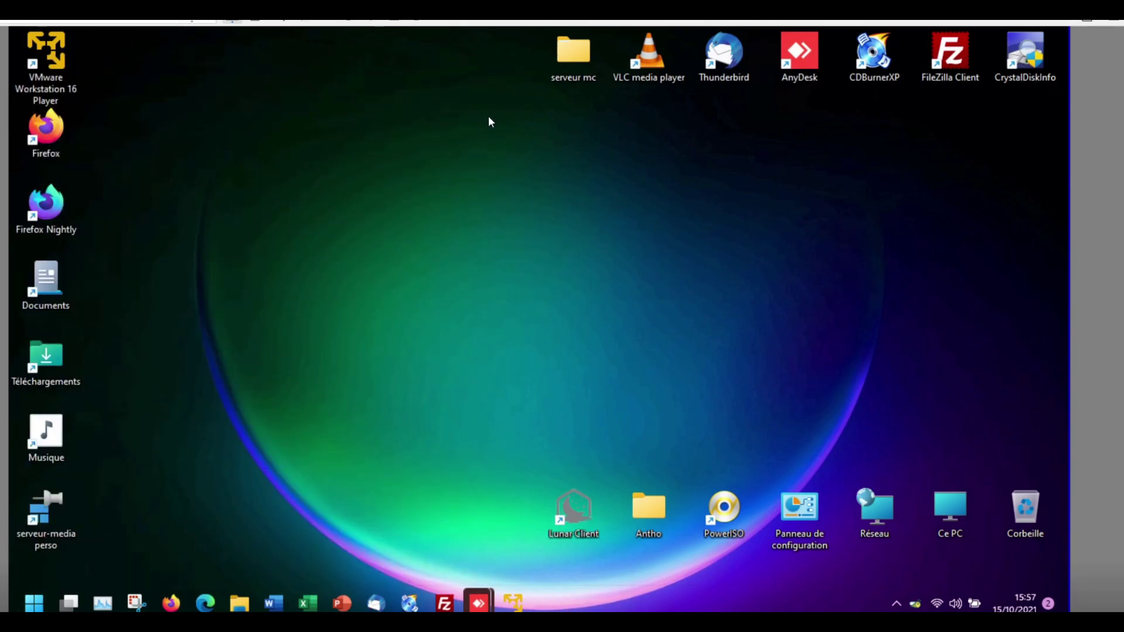
pyautogui.moveTo(495, 121); pyautogui.dragTo(1063, 32)
pyautogui.click(925, 149)
pyautogui.moveTo(215, 436); pyautogui.dragTo(462, 163)
pyautogui.moveTo(149, 75); pyautogui.dragTo(440, 323)
pyautogui.click(1020, 606)
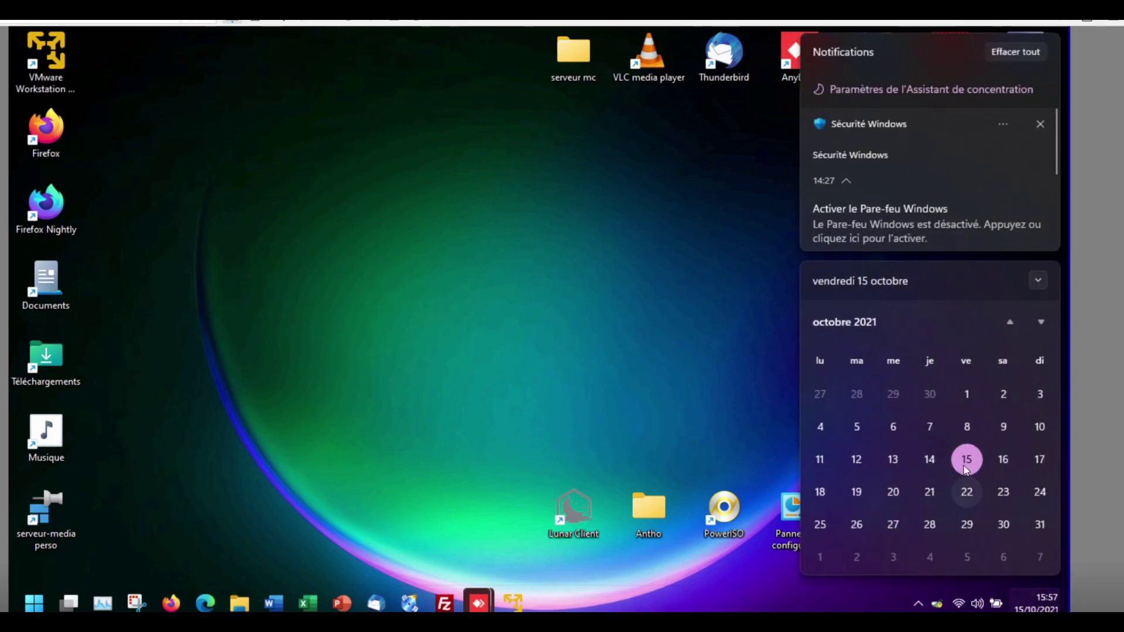
pyautogui.click(648, 310)
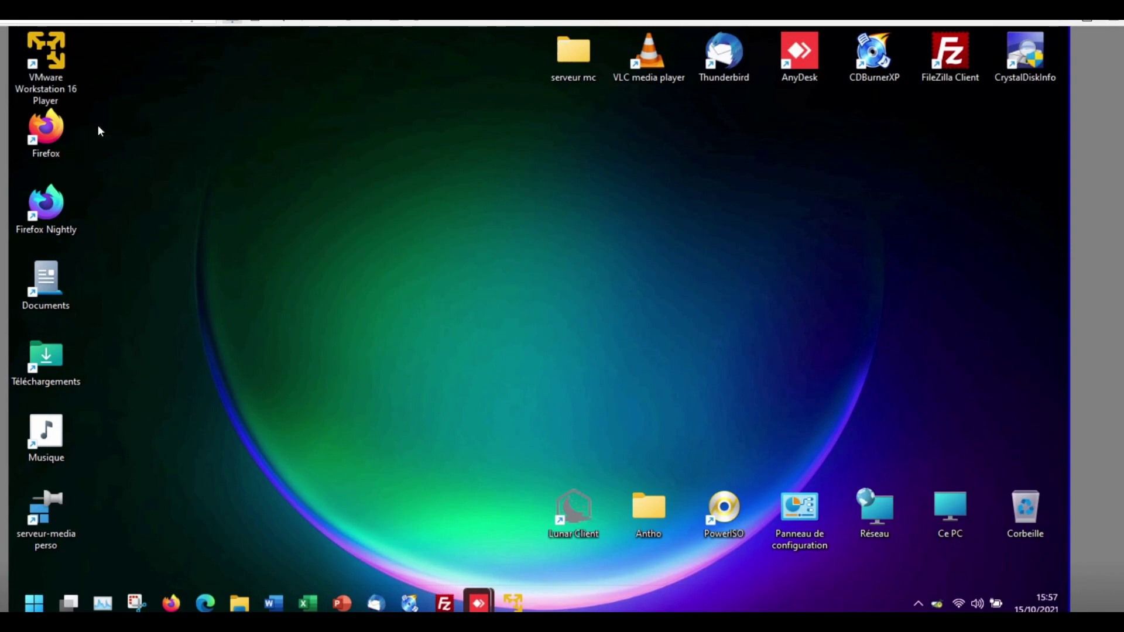
pyautogui.moveTo(887, 114); pyautogui.dragTo(304, 412)
pyautogui.click(35, 603)
pyautogui.click(632, 304)
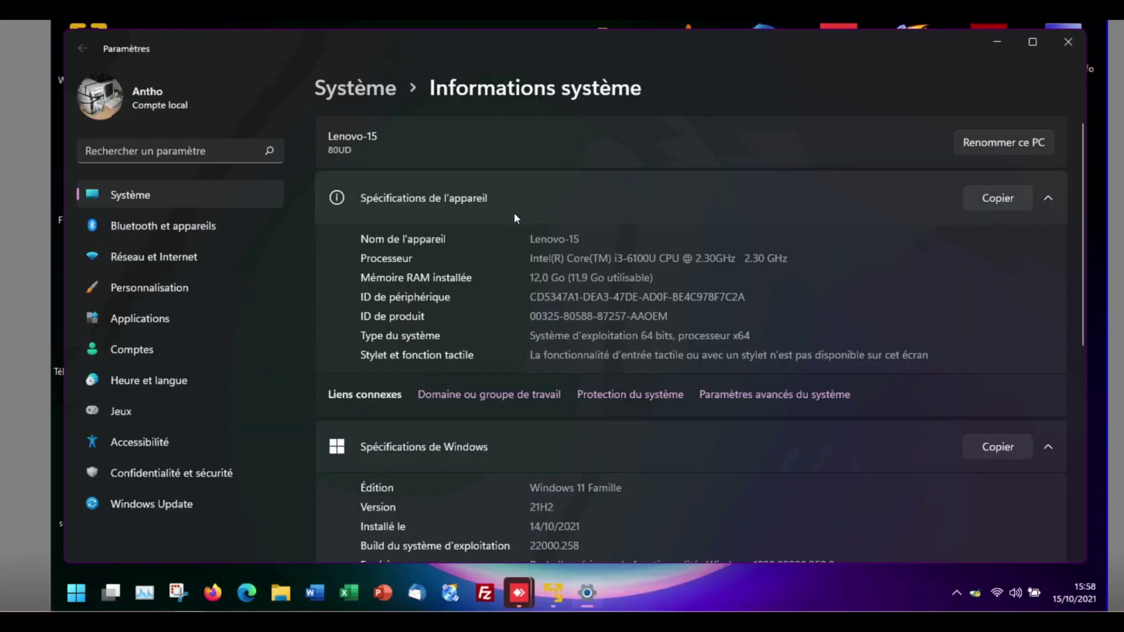
# Step: Examine the processor entry in the host PC's system information and close the settings window
pyautogui.moveTo(551, 260); pyautogui.dragTo(666, 260)
pyautogui.click(663, 267)
pyautogui.click(1070, 40)
# Step: Return to the virtual machine and examine the TPM, processor and upgrade requirements on Microsoft's Windows 11 page
pyautogui.click(520, 593)
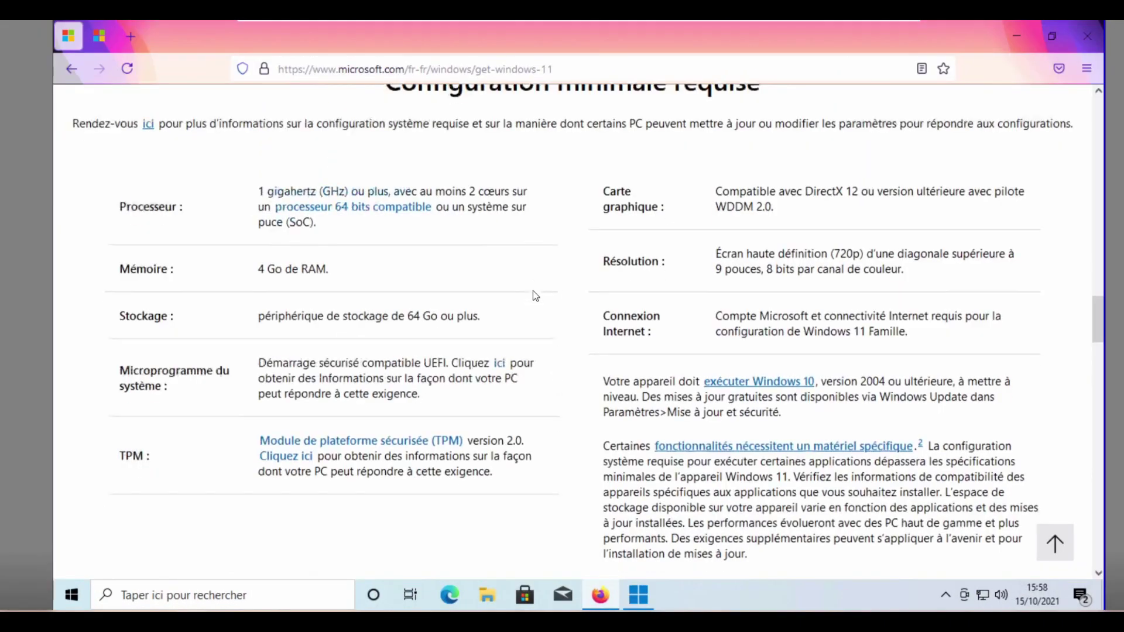
pyautogui.scroll(-3, 533, 292)
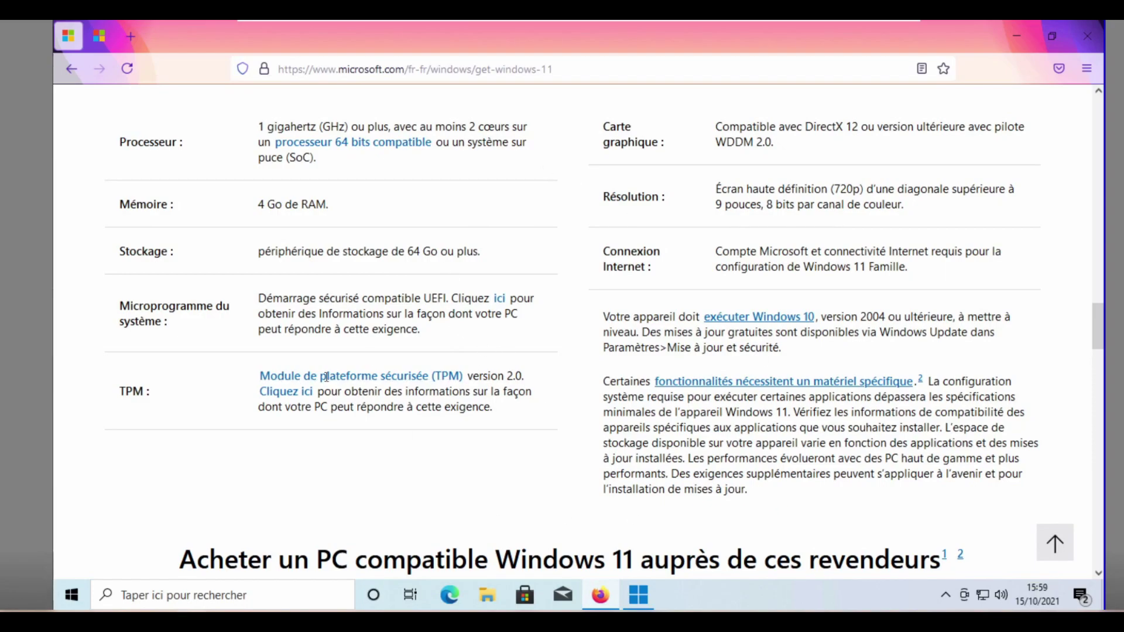
pyautogui.moveTo(251, 378); pyautogui.dragTo(556, 424)
pyautogui.click(542, 419)
pyautogui.moveTo(496, 409); pyautogui.dragTo(258, 377)
pyautogui.click(363, 413)
pyautogui.moveTo(259, 124); pyautogui.dragTo(527, 150)
pyautogui.click(531, 152)
pyautogui.moveTo(764, 486); pyautogui.dragTo(592, 362)
pyautogui.click(592, 364)
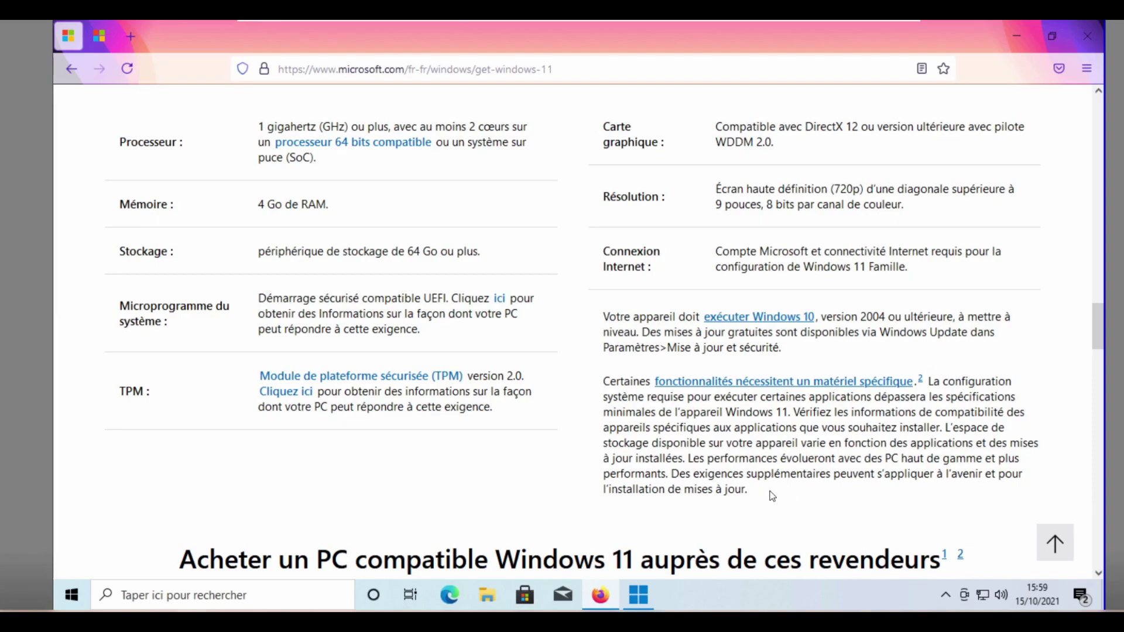
# Step: View the Windows 11 download page and bring up the Windows 11 installation assistant's compatibility message
pyautogui.click(101, 36)
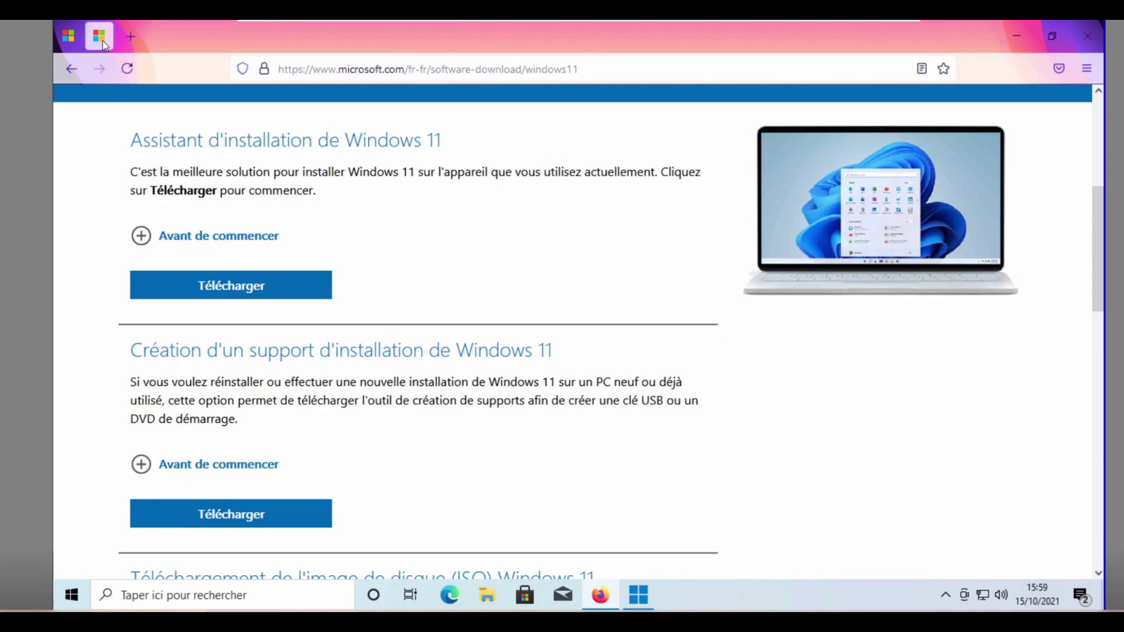
pyautogui.click(638, 595)
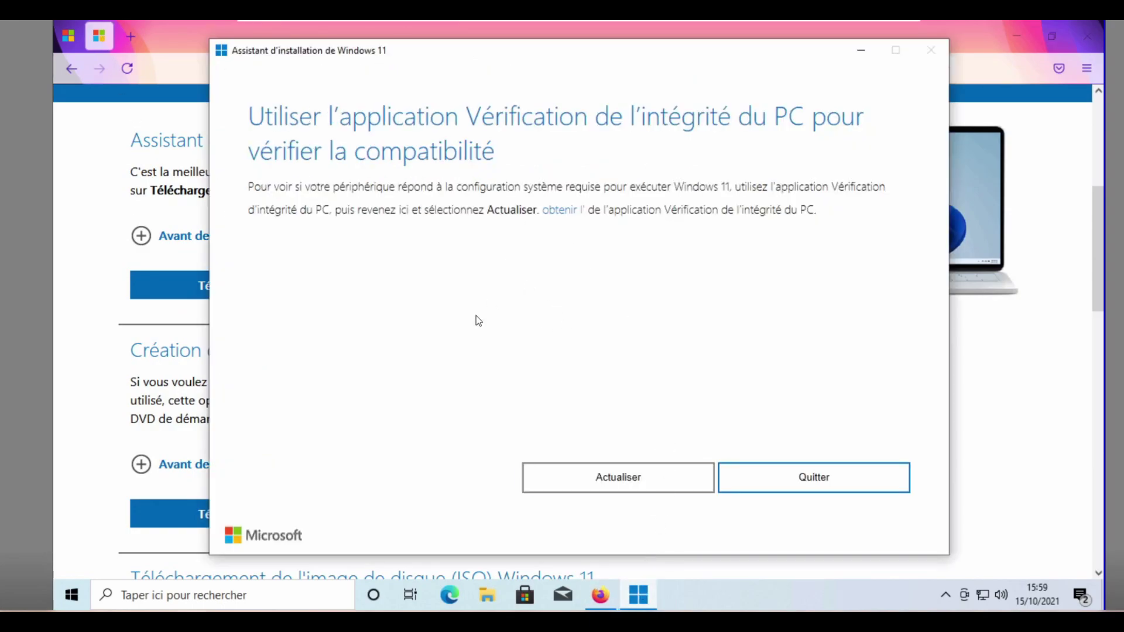
pyautogui.click(71, 217)
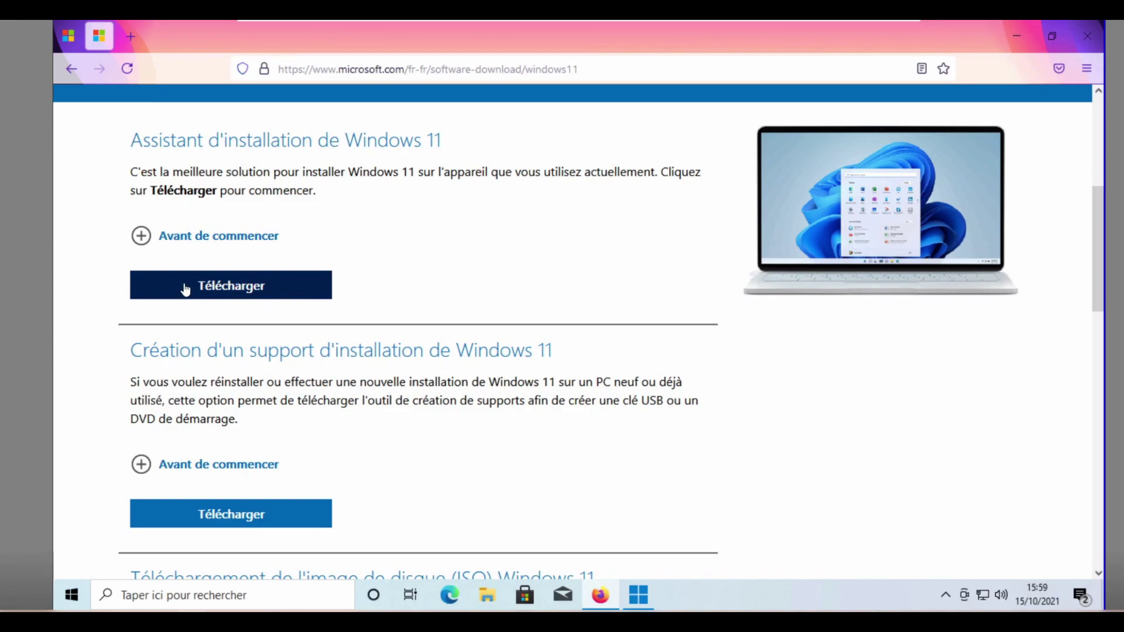
pyautogui.click(638, 596)
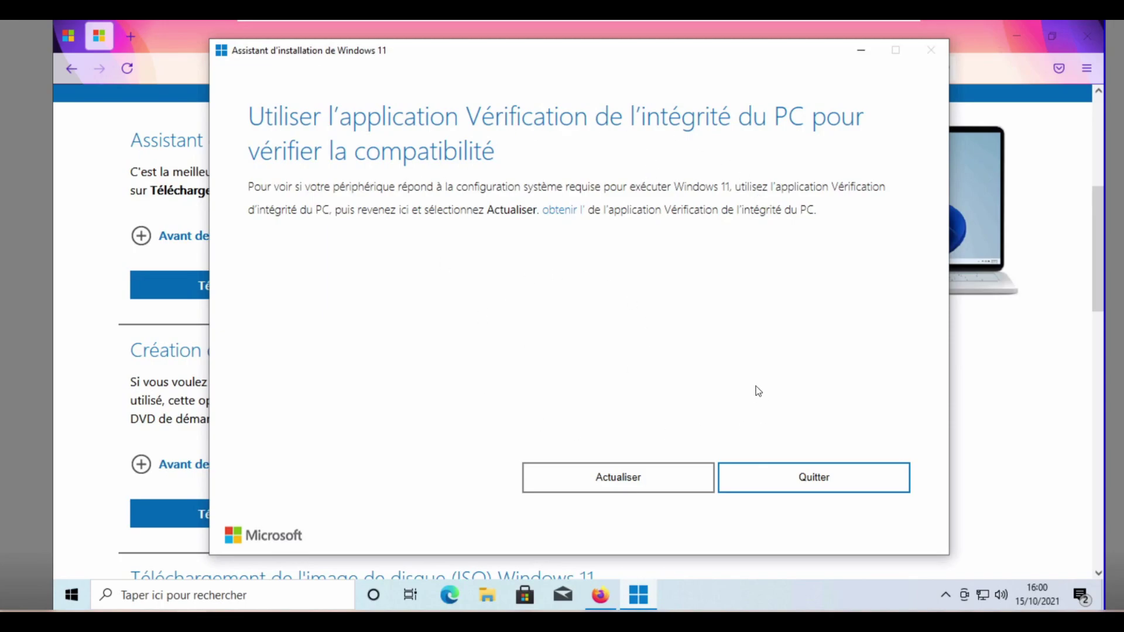
# Step: Check the virtual machine's processor in the properties of Ce PC, and close the settings and File Explorer windows
pyautogui.click(485, 596)
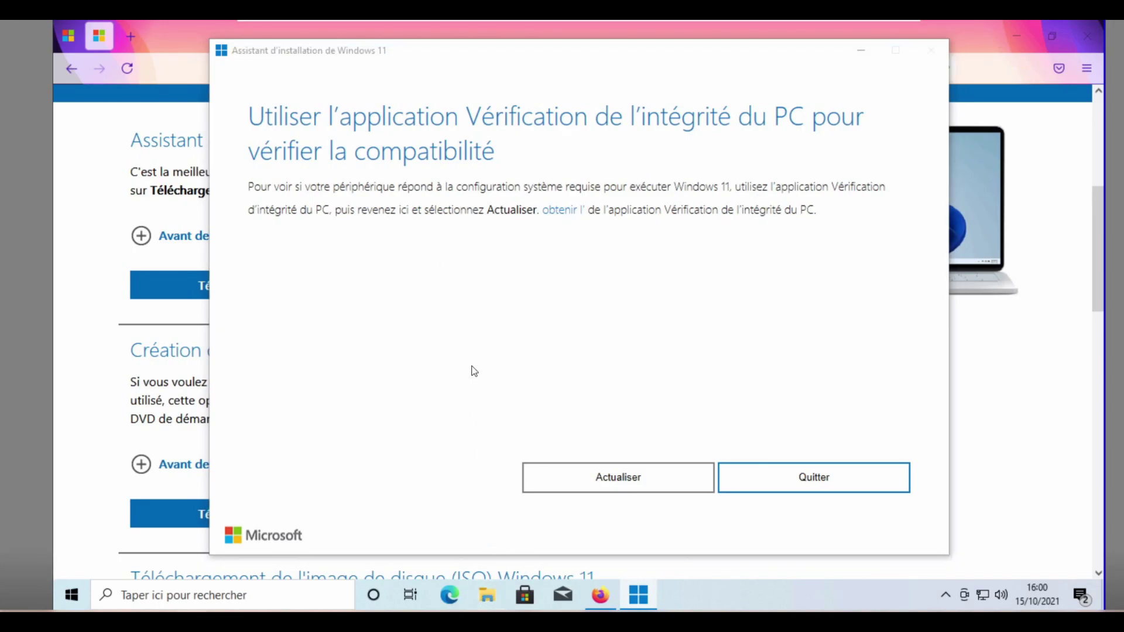
pyautogui.rightClick(208, 334)
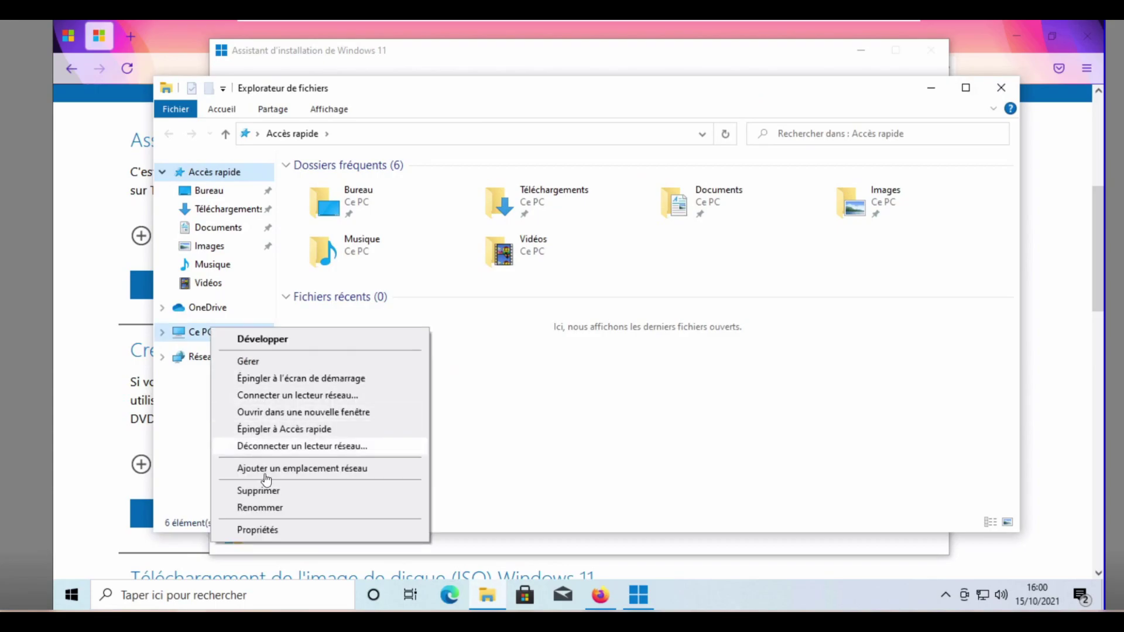
pyautogui.click(233, 532)
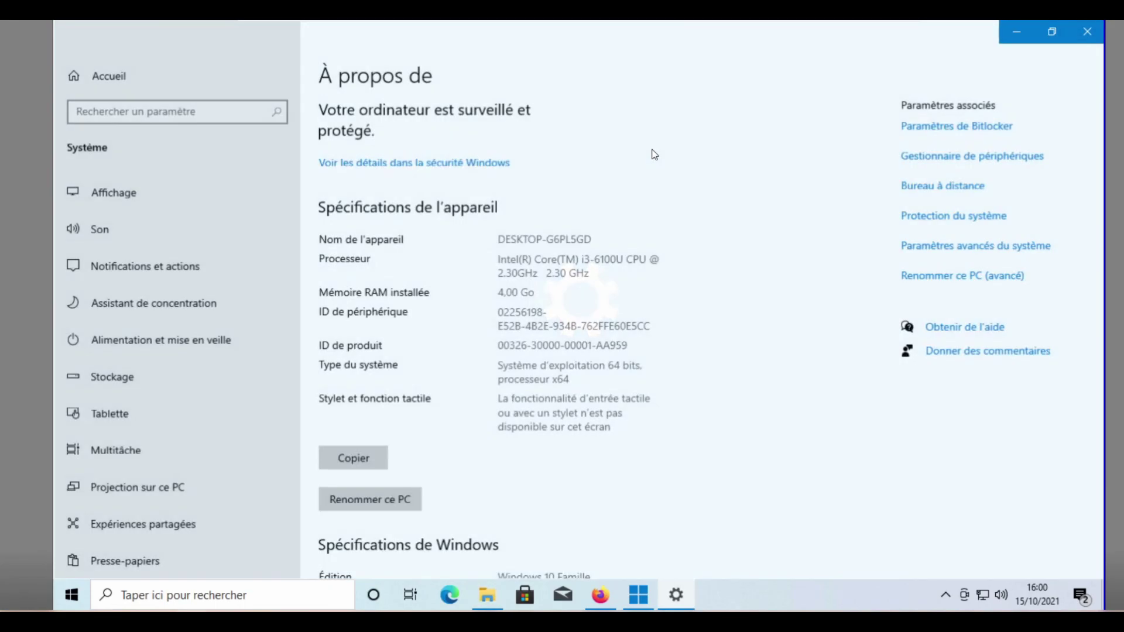
pyautogui.moveTo(501, 262); pyautogui.dragTo(649, 270)
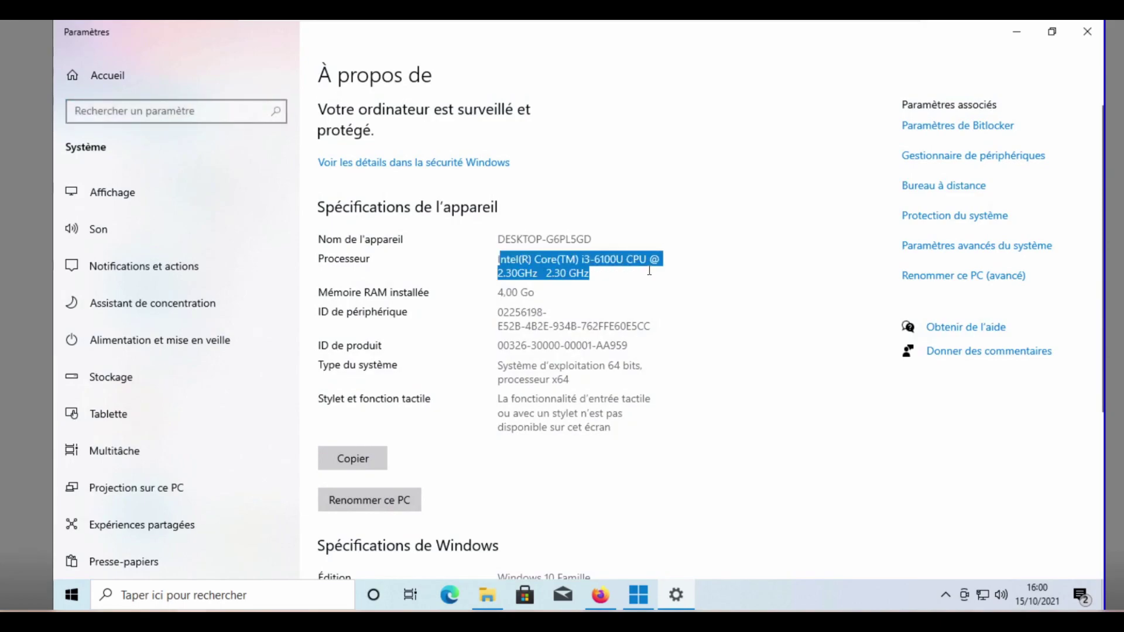
pyautogui.click(606, 283)
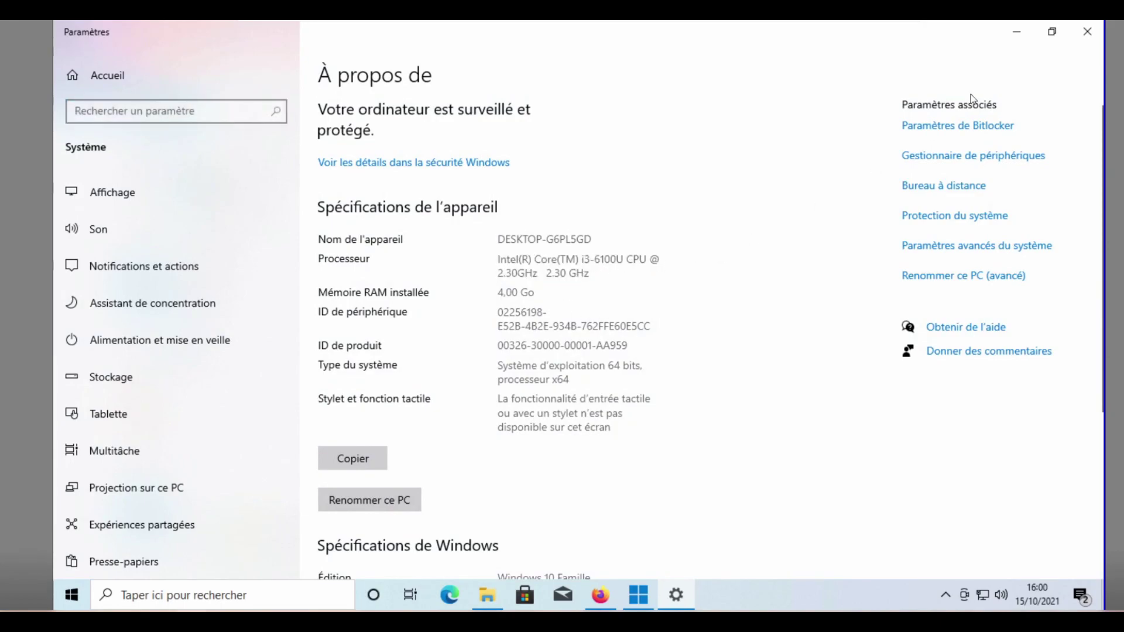
pyautogui.click(1087, 32)
pyautogui.click(1001, 88)
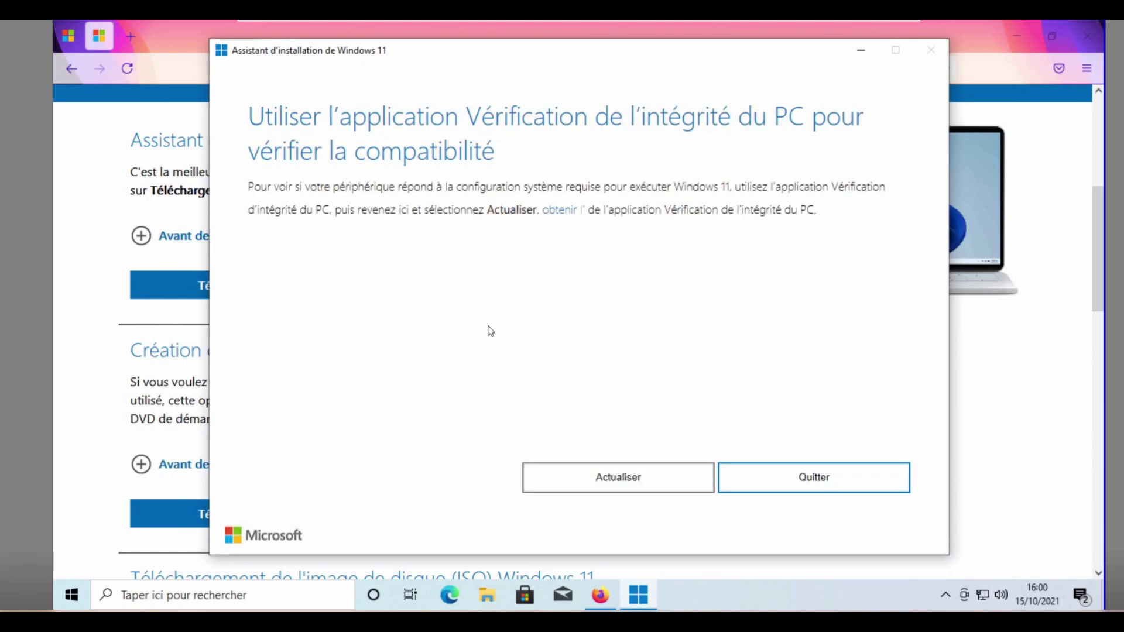
# Step: Quit the Windows 11 installation assistant and minimize the browser to reach the desktop
pyautogui.click(811, 485)
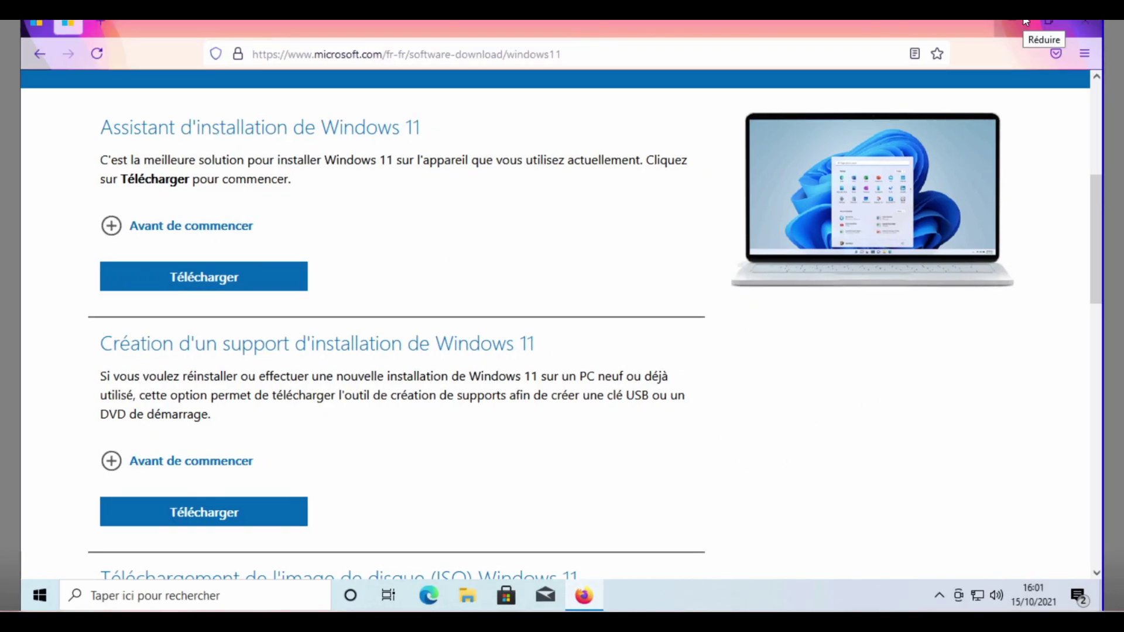
pyautogui.click(1025, 21)
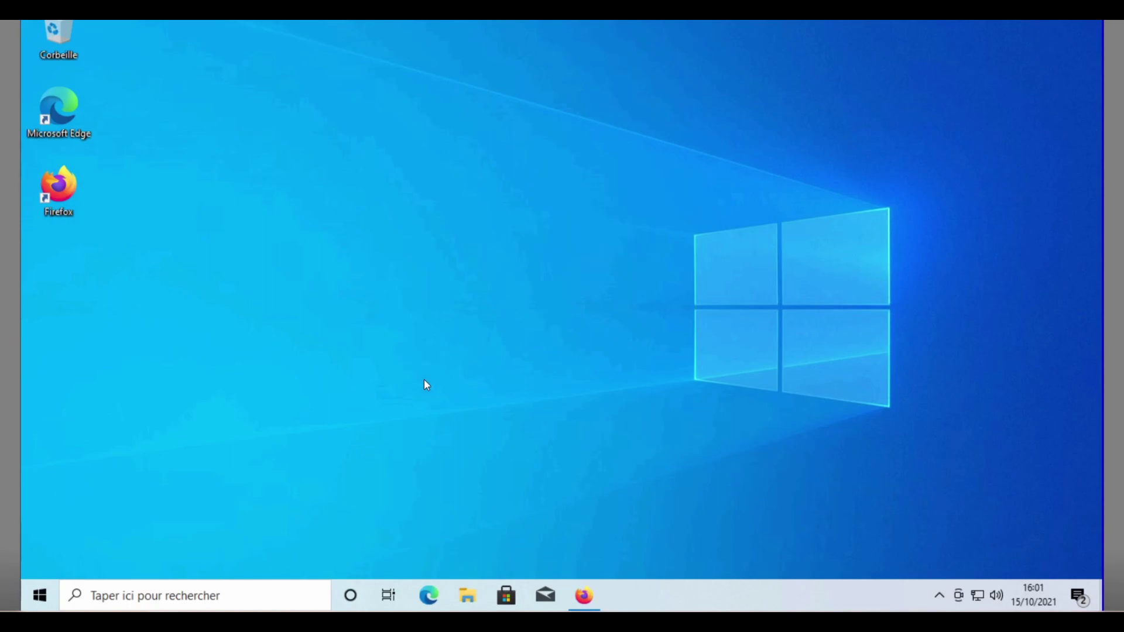
# Step: Run regedit and authorize the Registry Editor to make changes to the device
pyautogui.press('super+r')
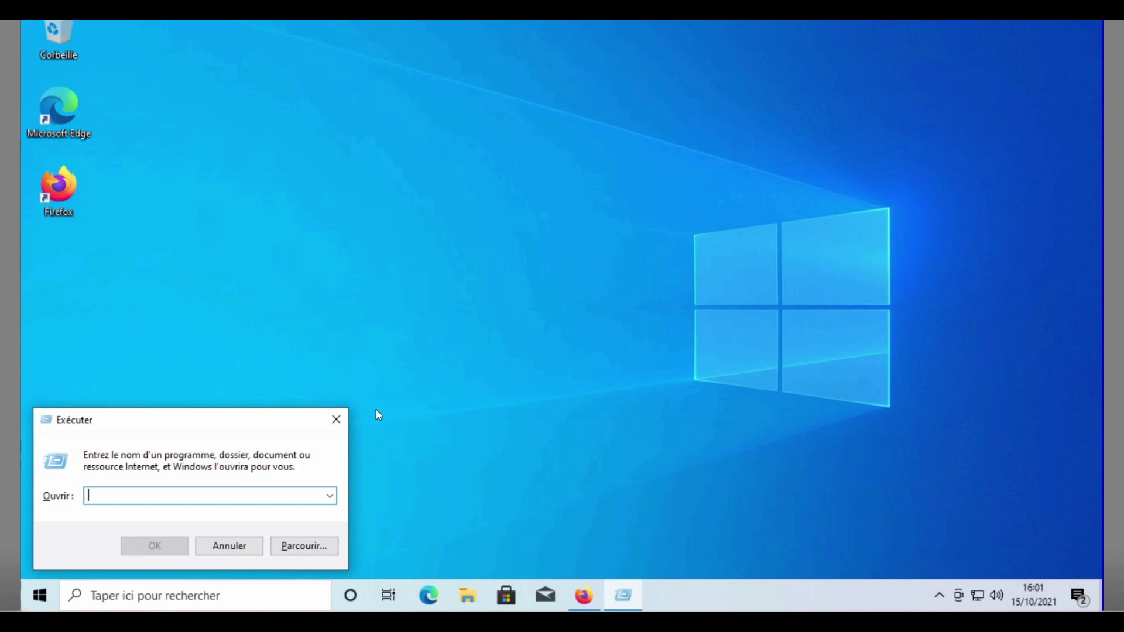
pyautogui.moveTo(158, 419); pyautogui.dragTo(307, 290)
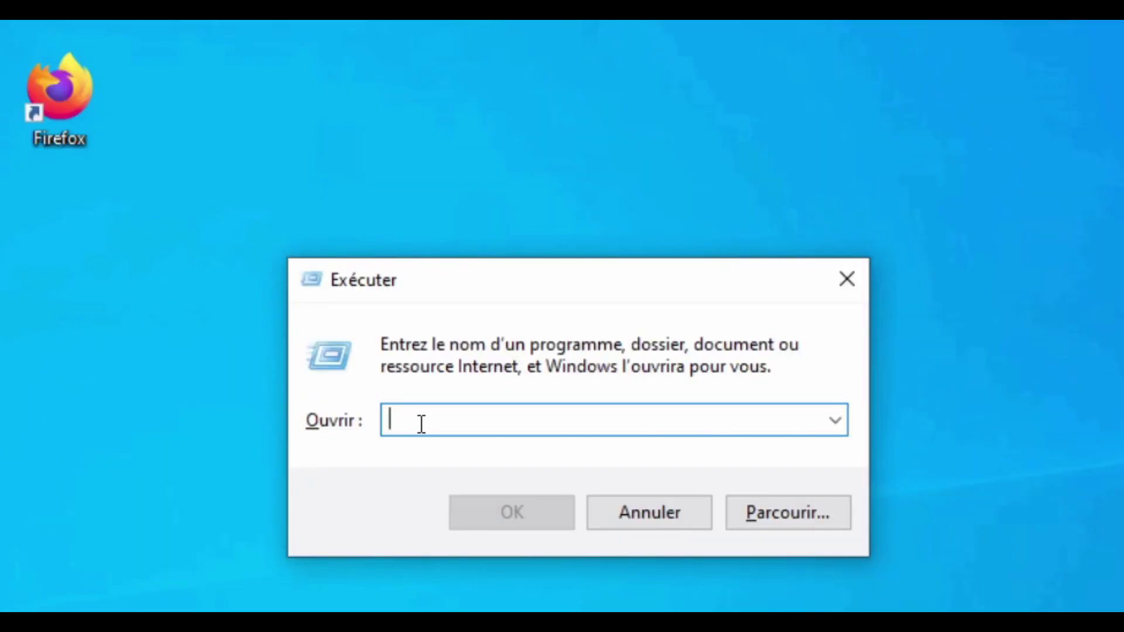
pyautogui.write('regedit')
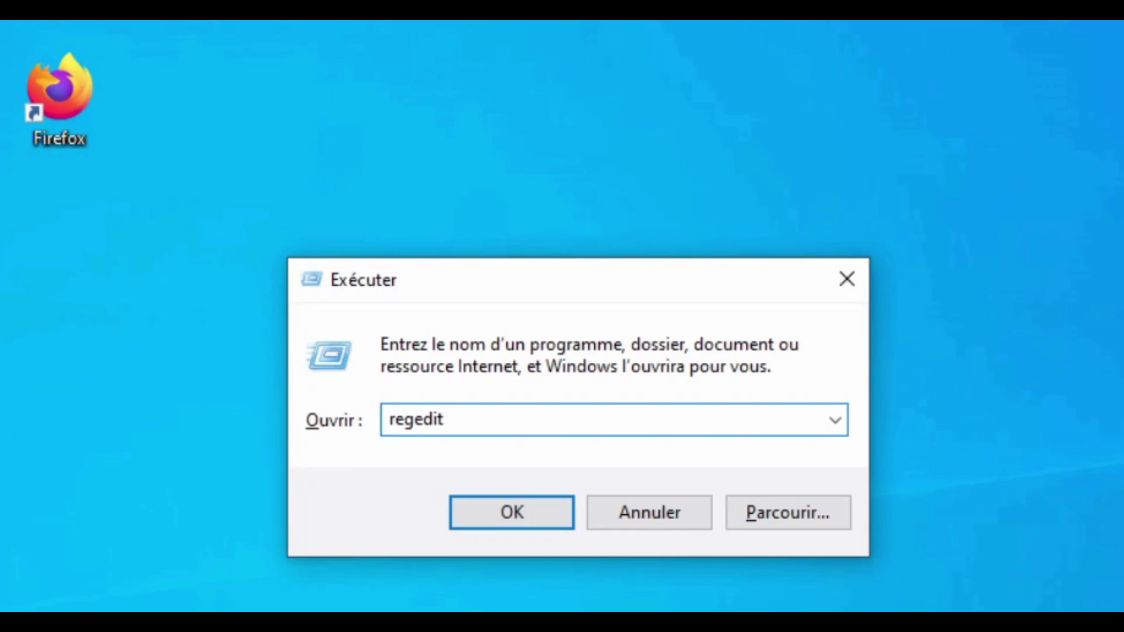
pyautogui.click(339, 418)
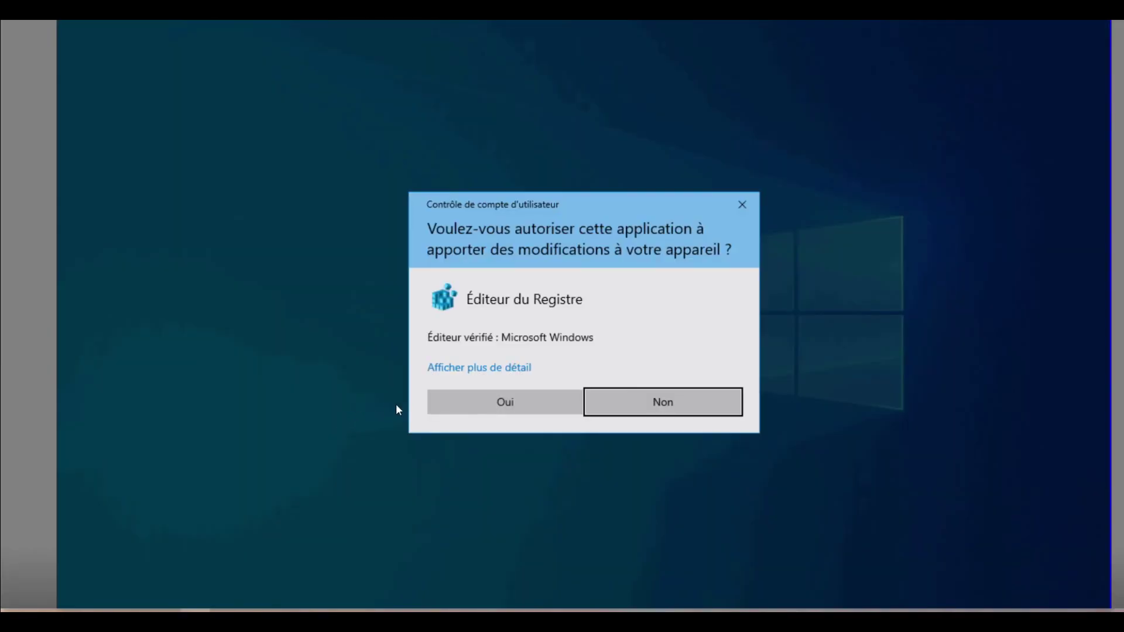
pyautogui.click(503, 408)
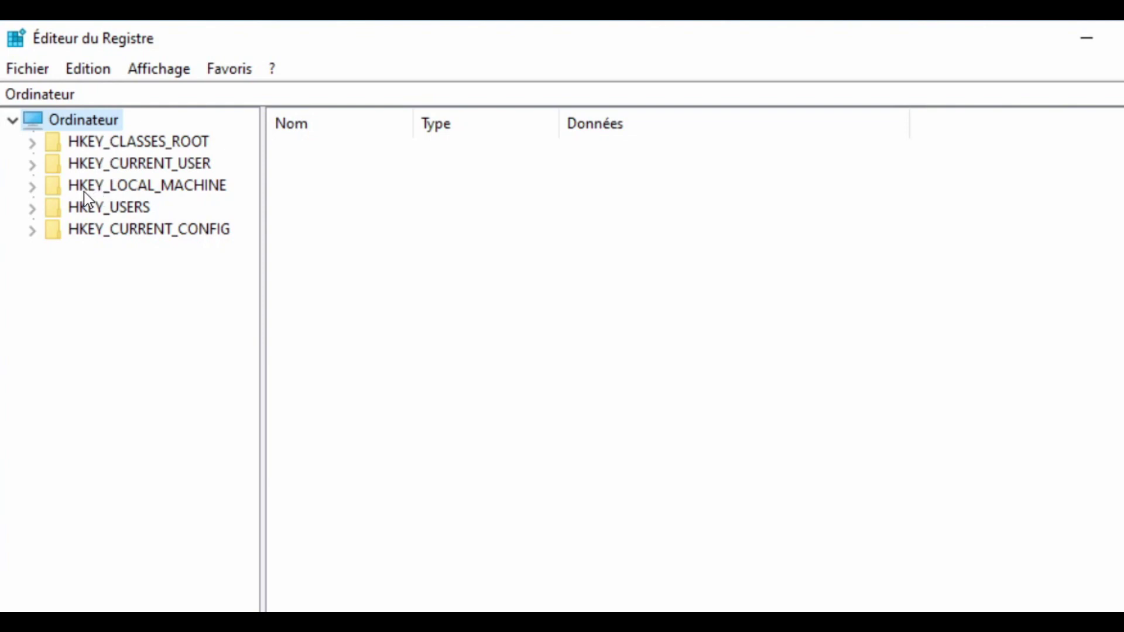
# Step: Navigate the registry to the key HKEY_LOCAL_MACHINE\SYSTEM\Setup\MoSetup
pyautogui.click(163, 188)
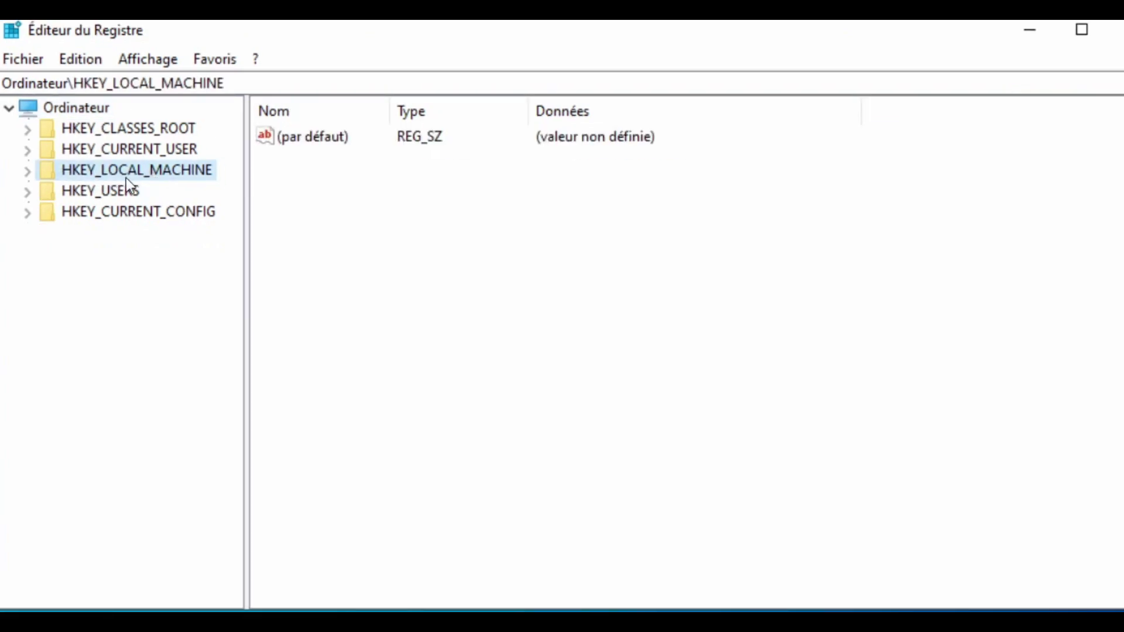
pyautogui.click(29, 176)
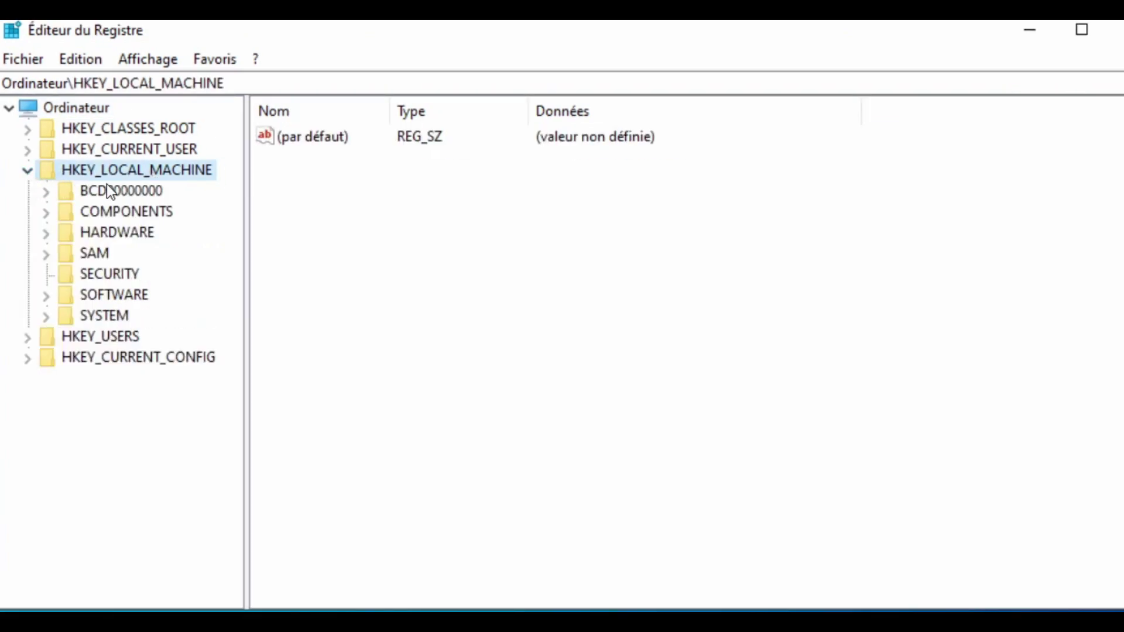
pyautogui.click(46, 318)
pyautogui.moveTo(233, 262); pyautogui.dragTo(235, 300)
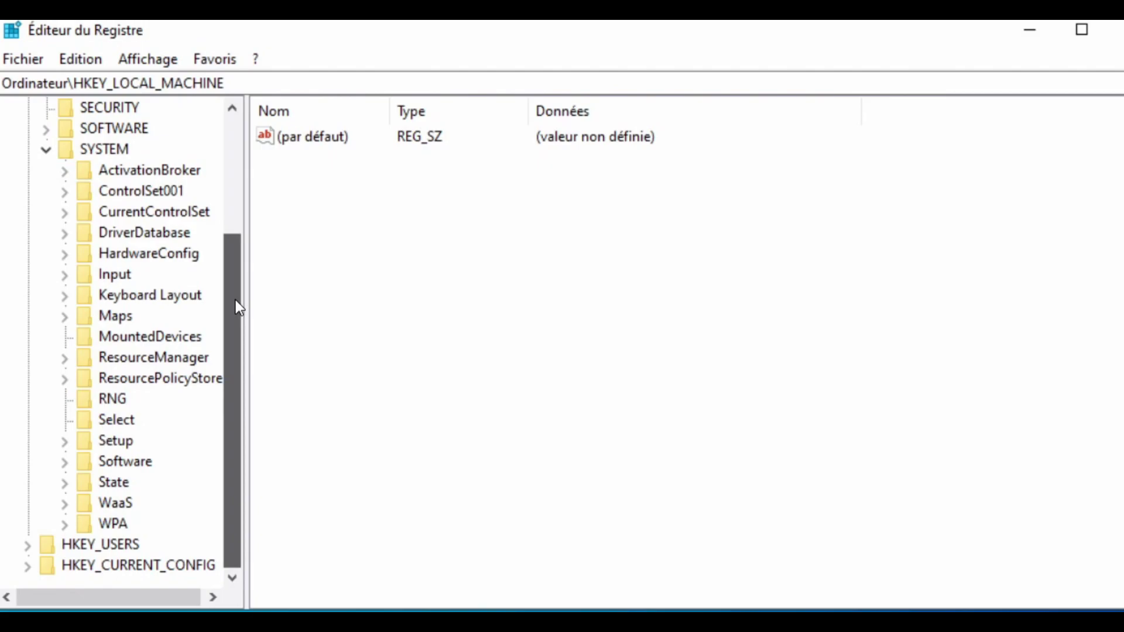
pyautogui.click(104, 149)
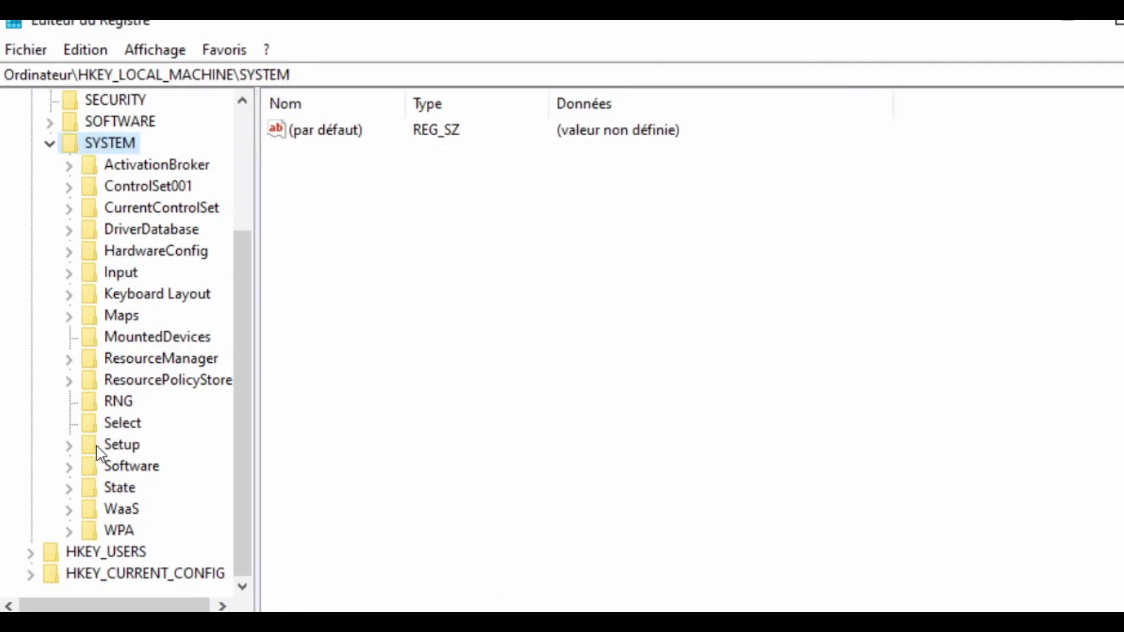
pyautogui.click(74, 448)
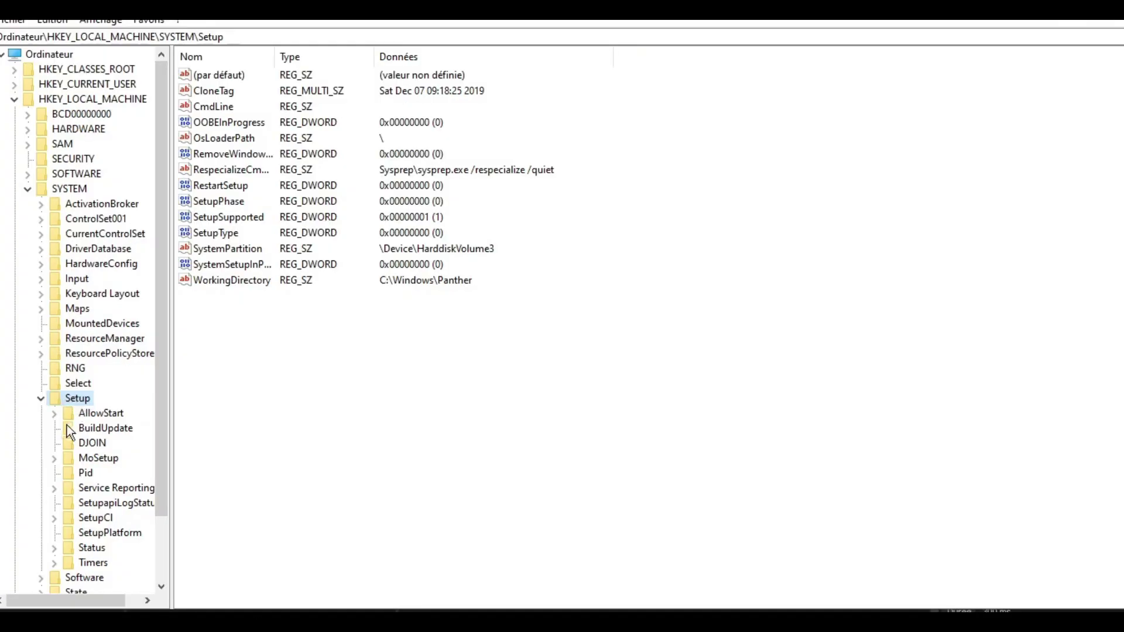
pyautogui.click(55, 459)
pyautogui.click(96, 458)
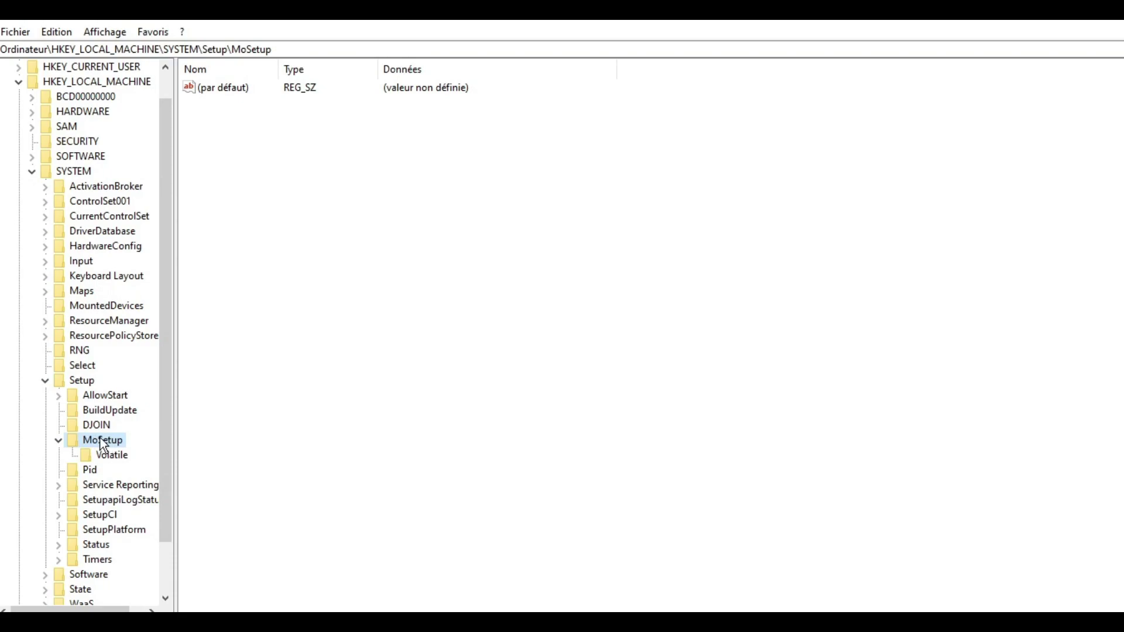
# Step: Create a new 32-bit DWORD value in the MoSetup key
pyautogui.rightClick(297, 188)
pyautogui.moveTo(353, 199)
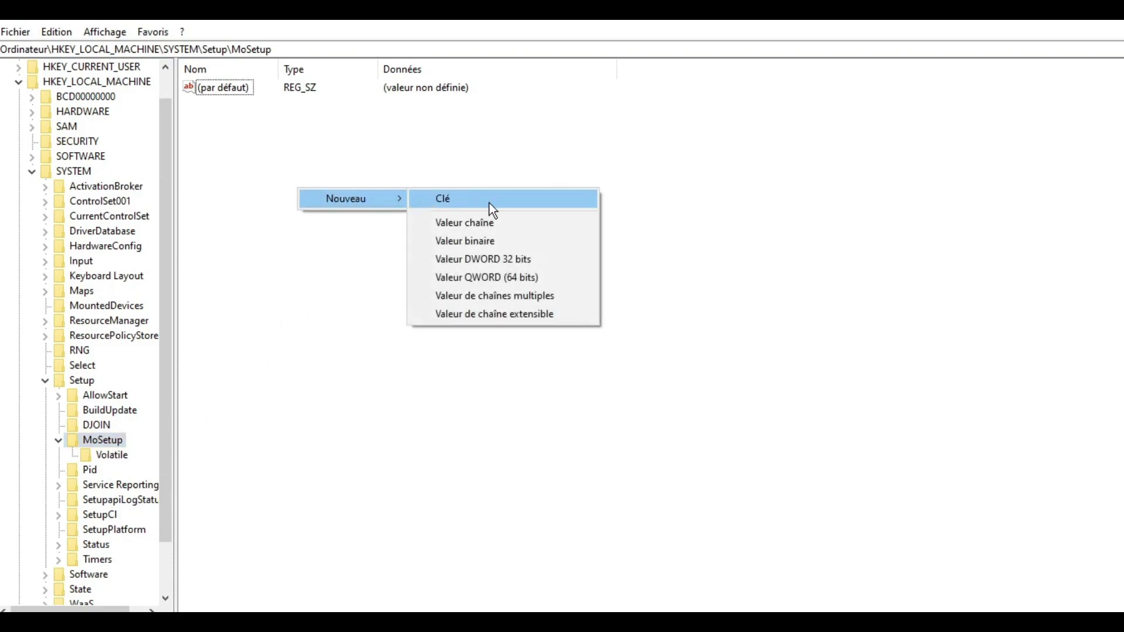
pyautogui.click(535, 258)
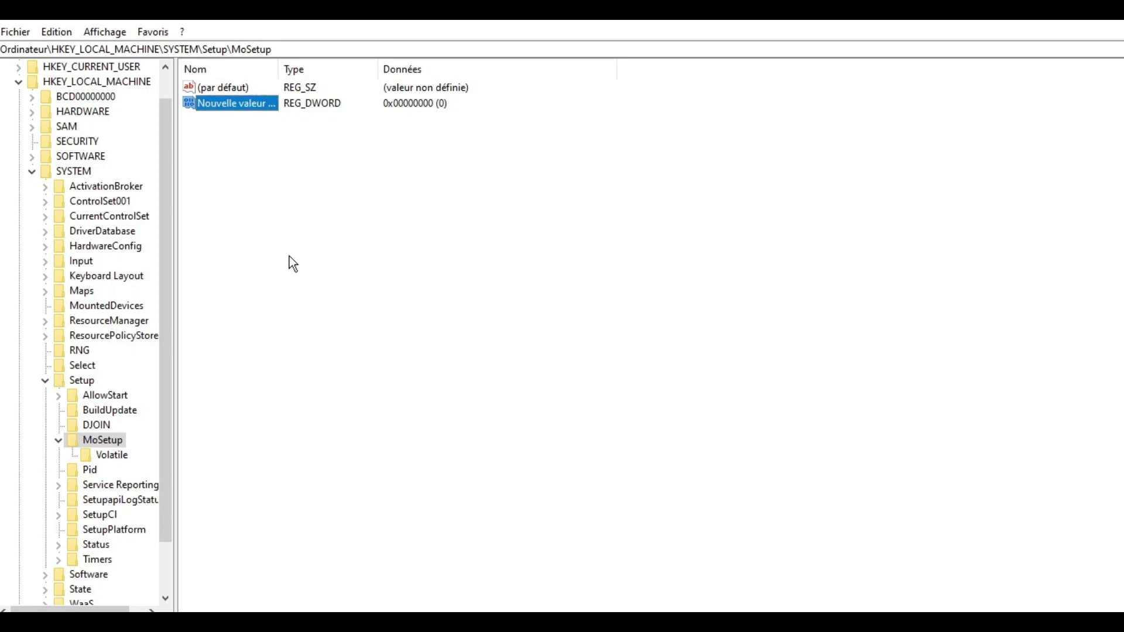
# Step: Switch to the text editor and copy the value name AllowUpgradesWithUnsupportedTPMOrCPU
pyautogui.hotkey('alt', 'Tab')
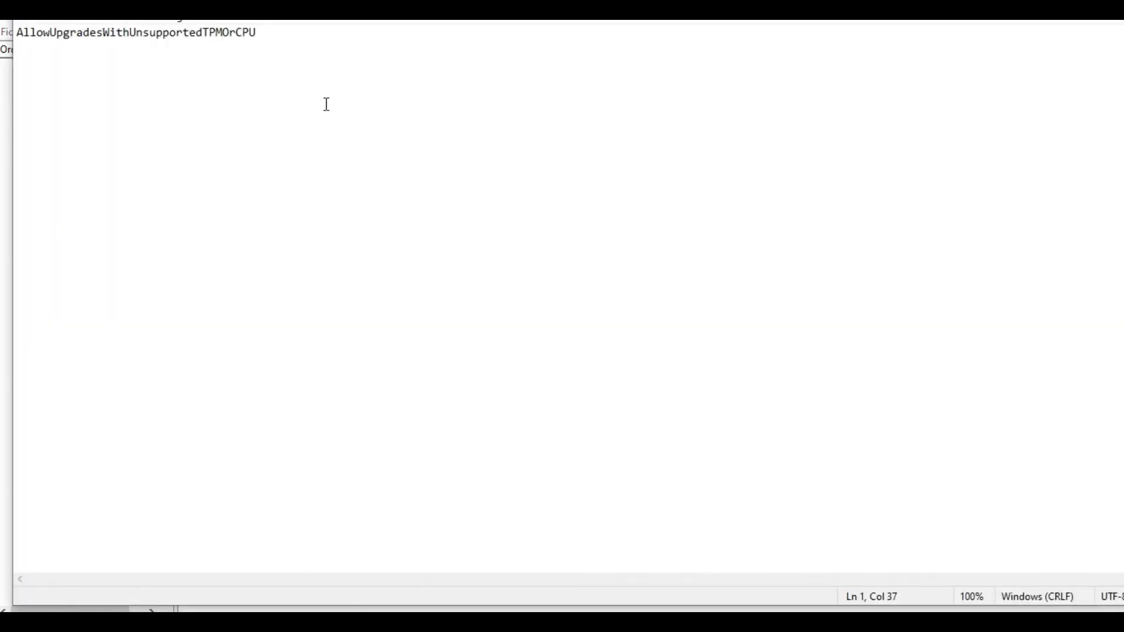
pyautogui.moveTo(261, 33); pyautogui.dragTo(16, 34)
pyautogui.hotkey('ctrl', 'c')
pyautogui.rightClick(127, 42)
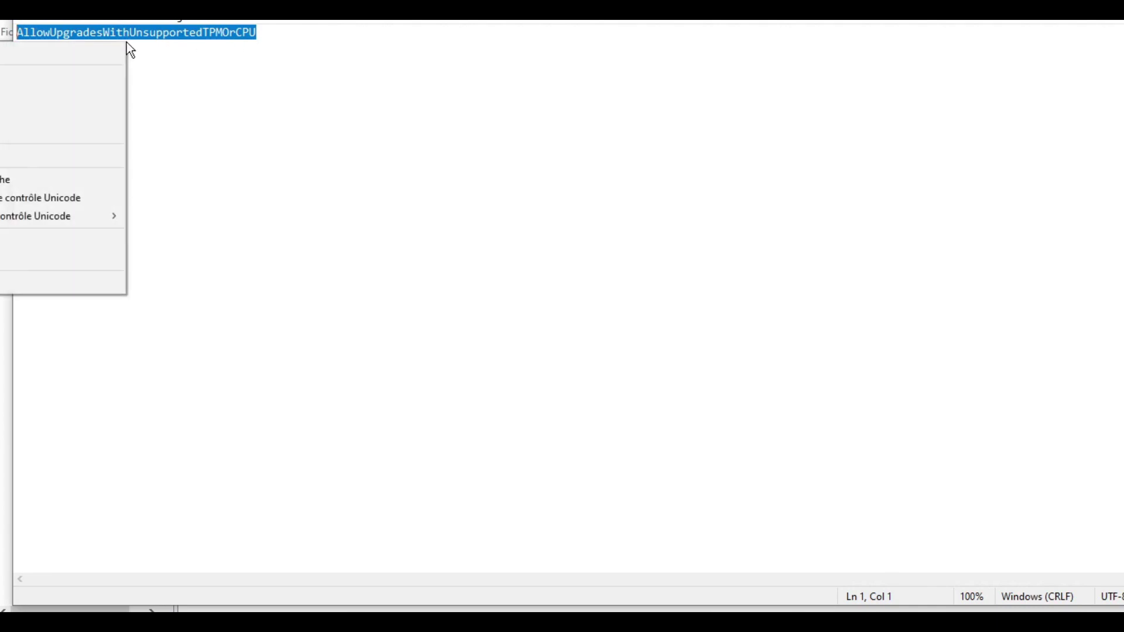
pyautogui.click(64, 94)
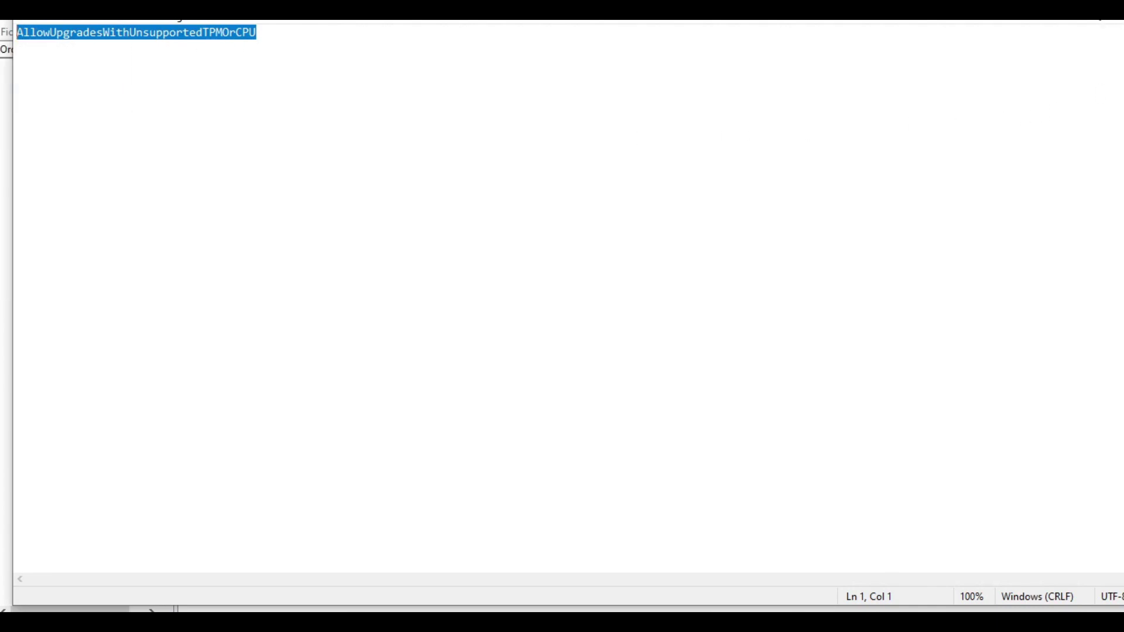
# Step: Return to the Registry Editor and rename the new DWORD value as AllowUpgradesWithUnsupportedTPMOrCPU
pyautogui.hotkey('alt', 'Tab')
pyautogui.rightClick(223, 101)
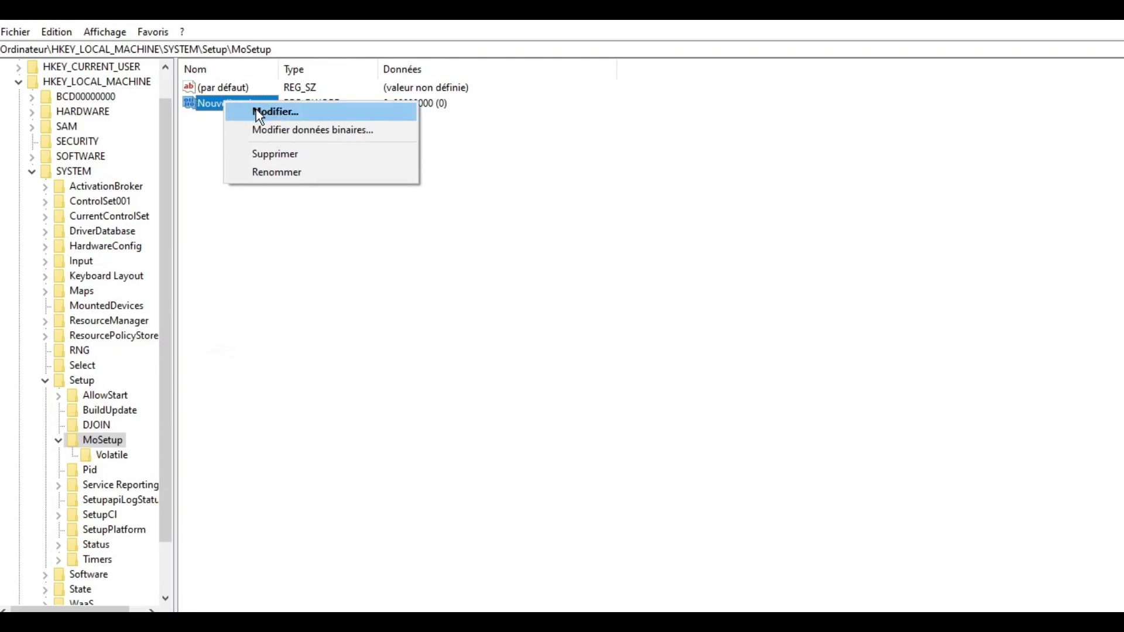
pyautogui.click(275, 176)
pyautogui.press('BackSpace')
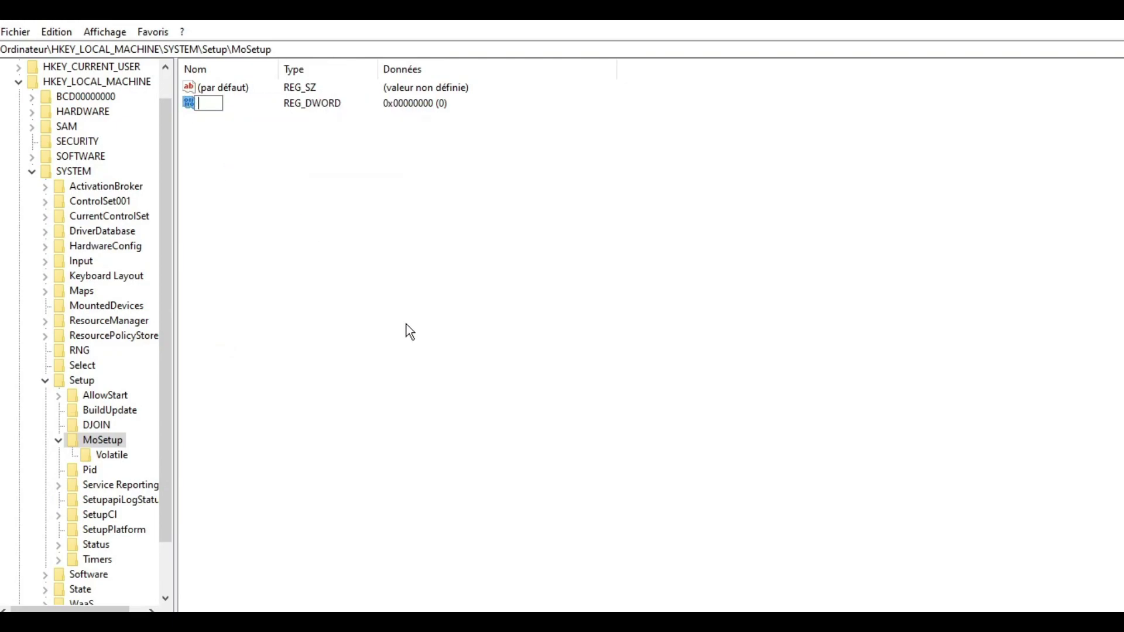
pyautogui.hotkey('ctrl', 'v')
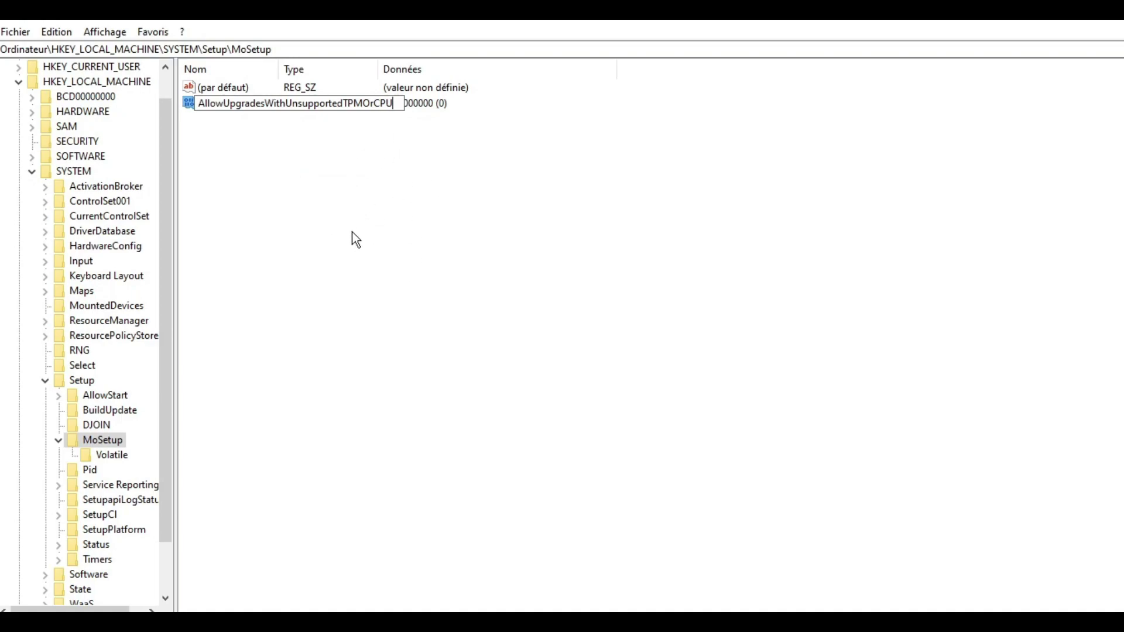
pyautogui.press('Return')
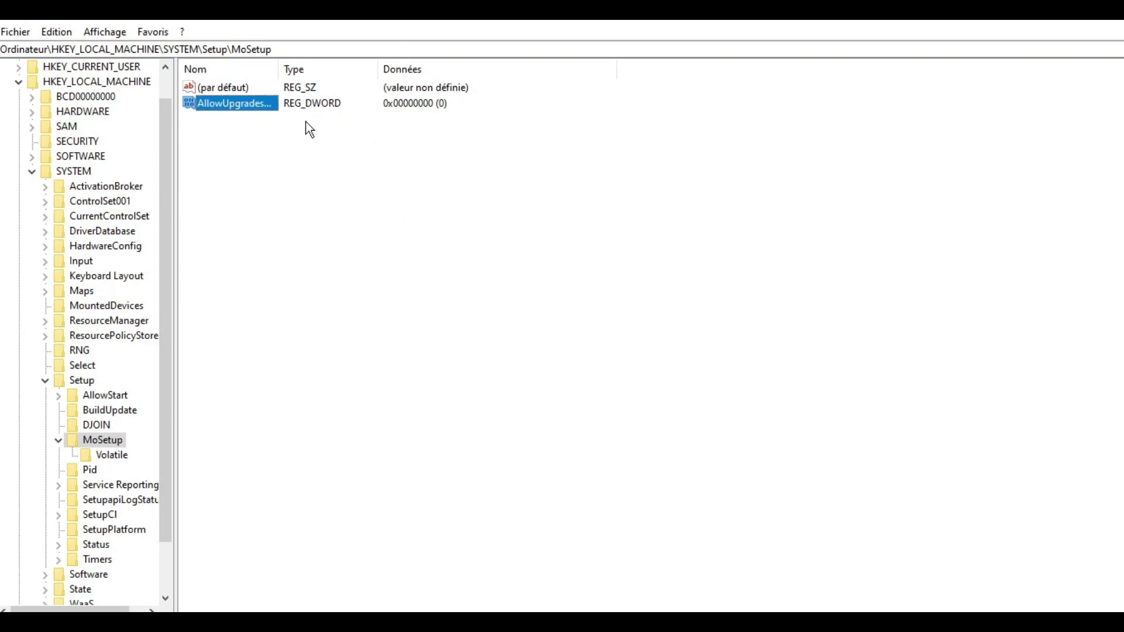
# Step: Set the data of the AllowUpgradesWithUnsupportedTPMOrCPU value to 1 in hexadecimal base
pyautogui.doubleClick(252, 104)
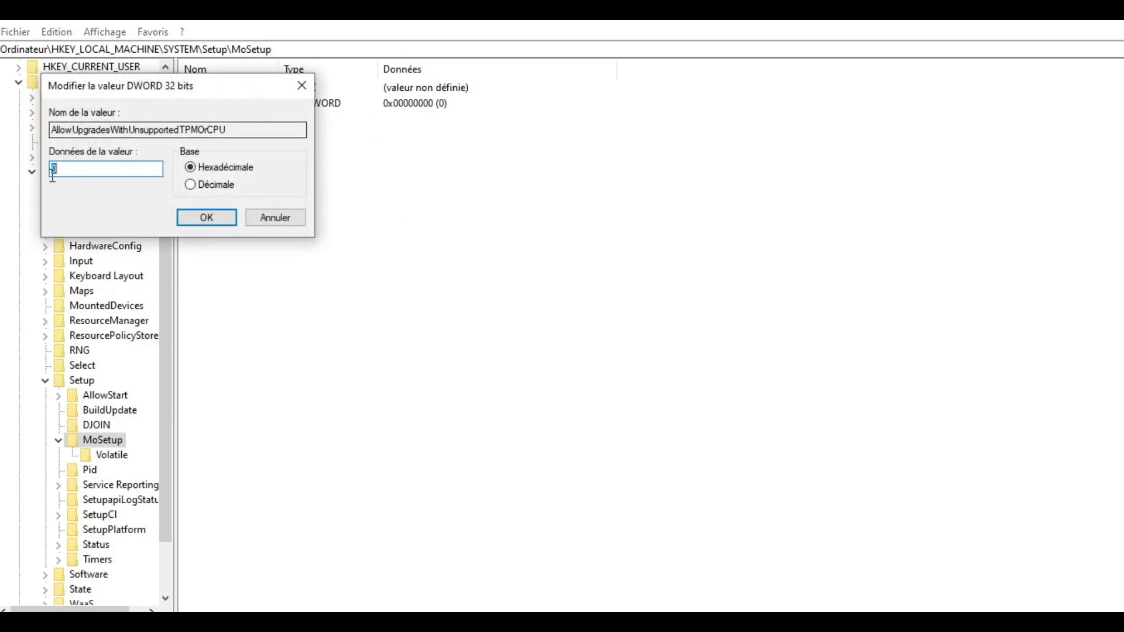
pyautogui.write('1')
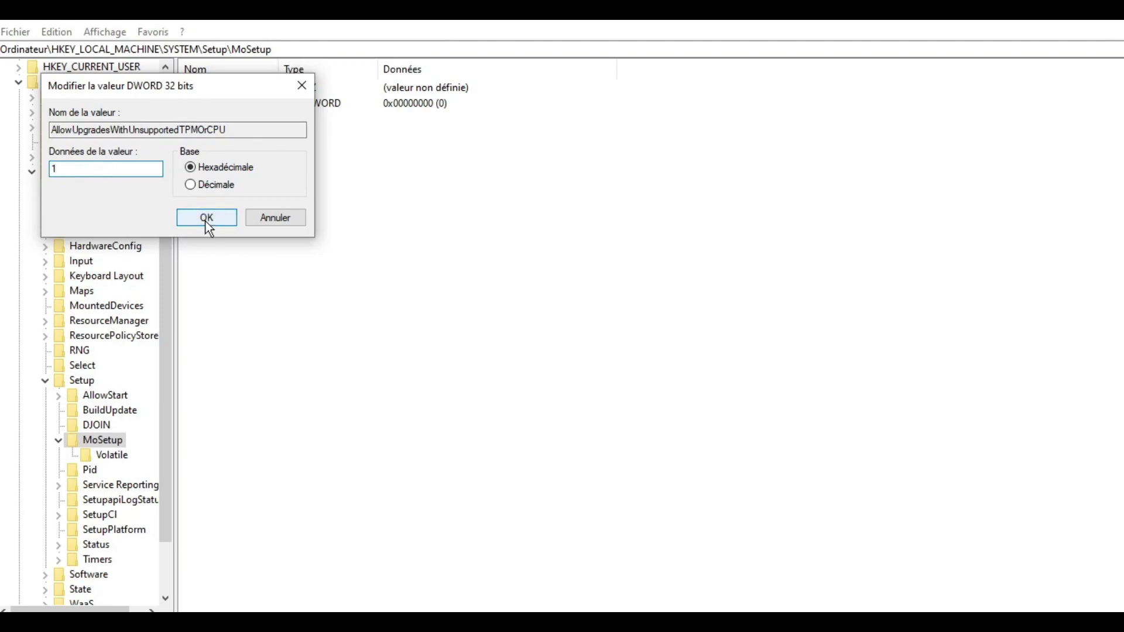
pyautogui.click(205, 218)
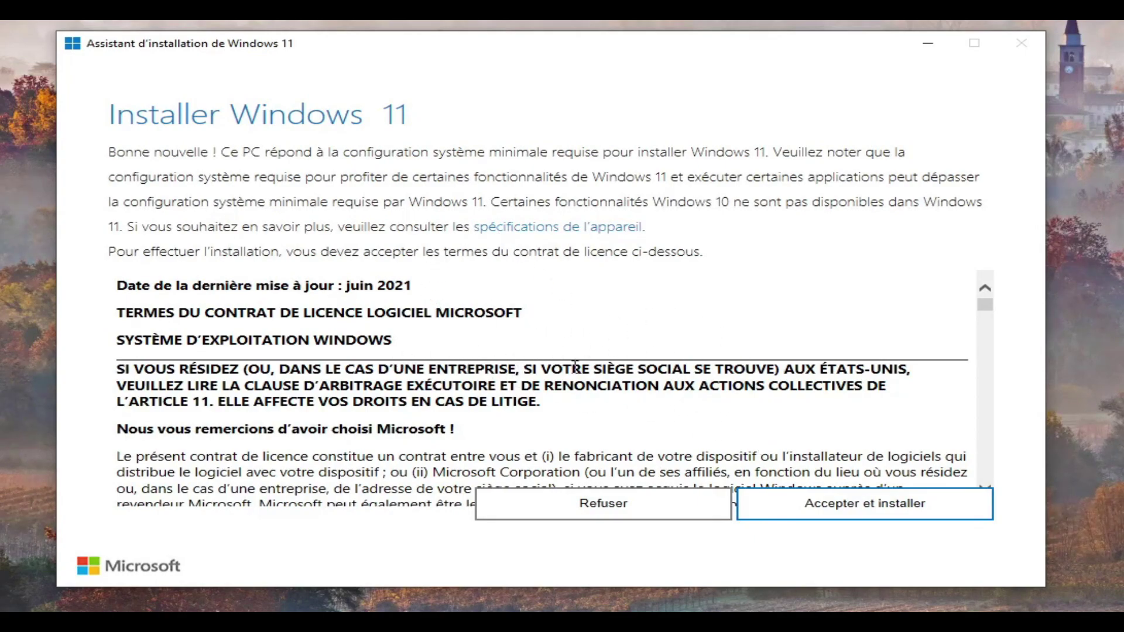
# Step: Look through the Windows 11 license terms in the installation assistant, then accept them and start the installation
pyautogui.scroll(-5, 471, 335)
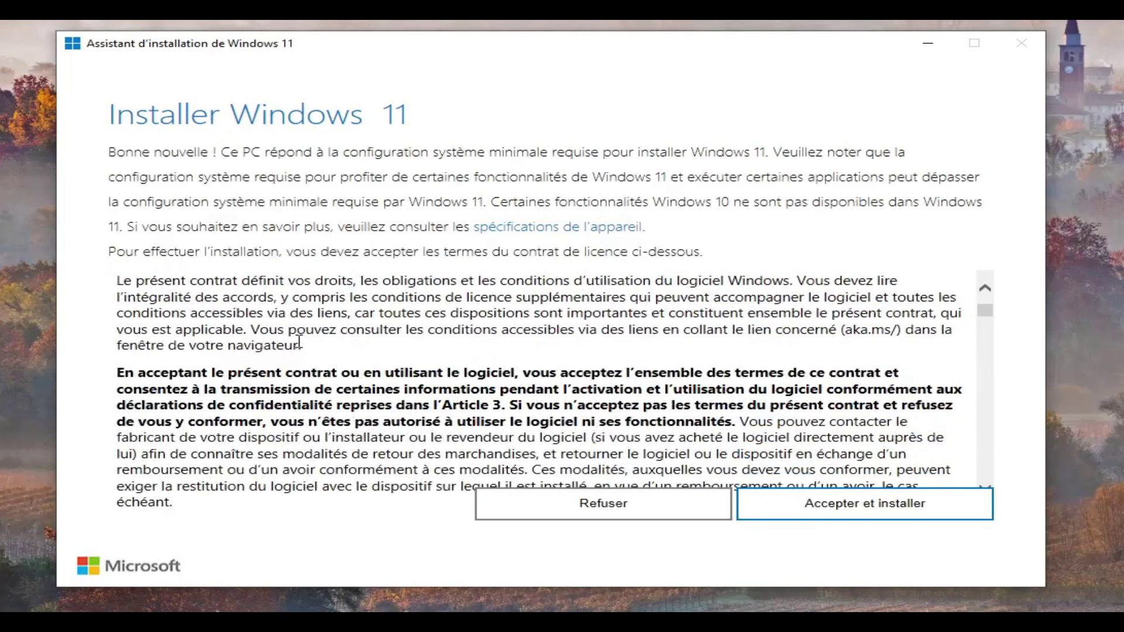
pyautogui.scroll(-5, 301, 347)
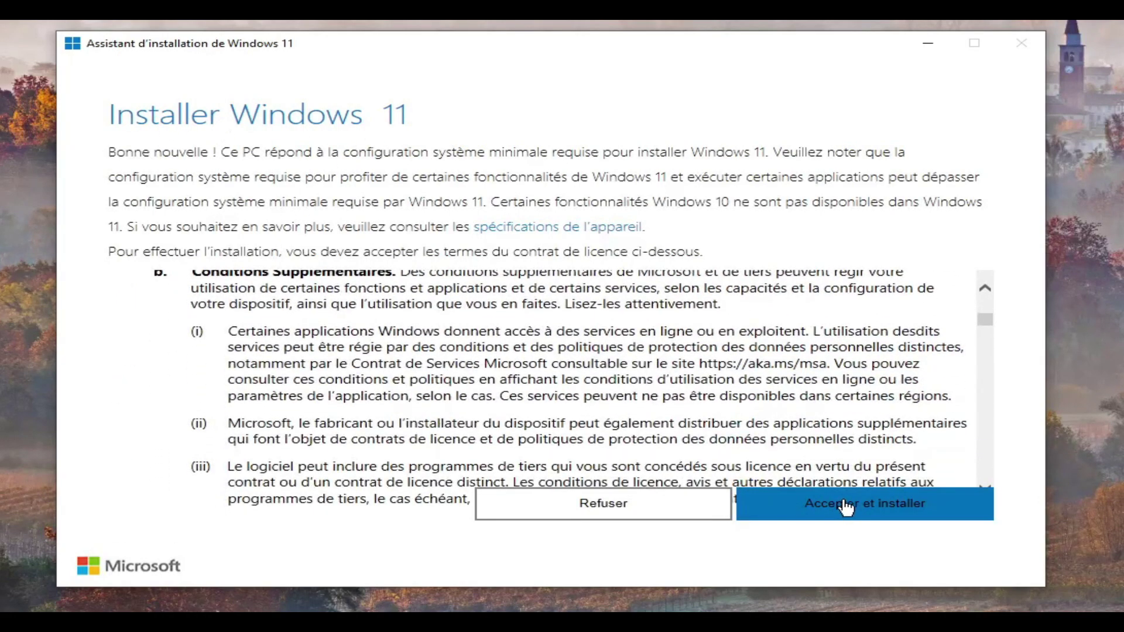
pyautogui.click(850, 505)
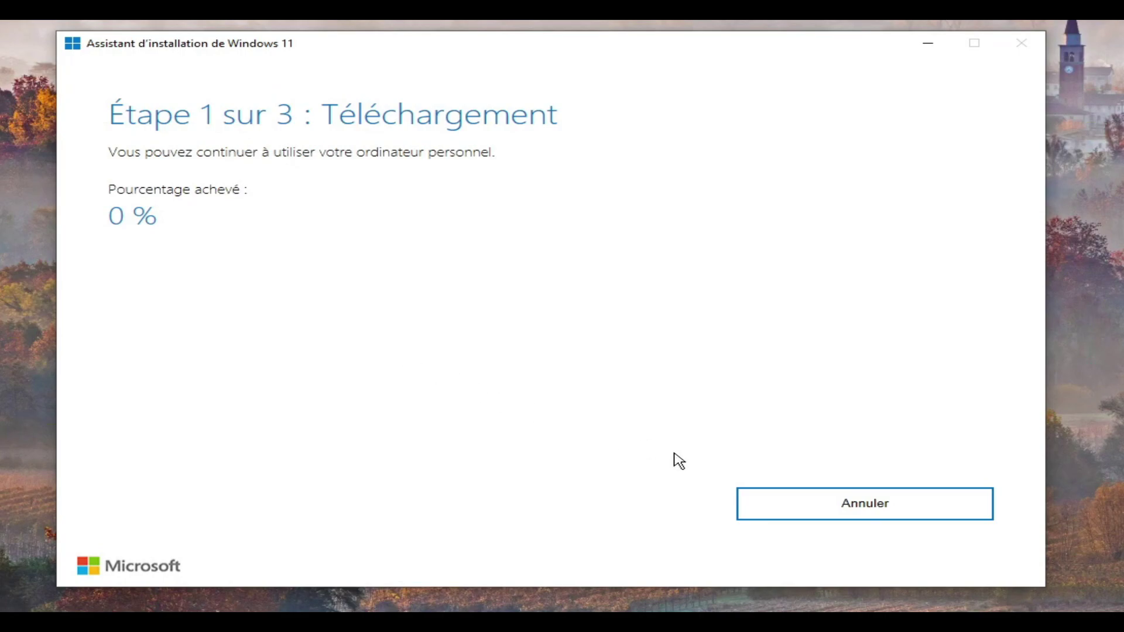
# Step: Request cancellation of the Windows 11 installation during the download stage
pyautogui.click(829, 504)
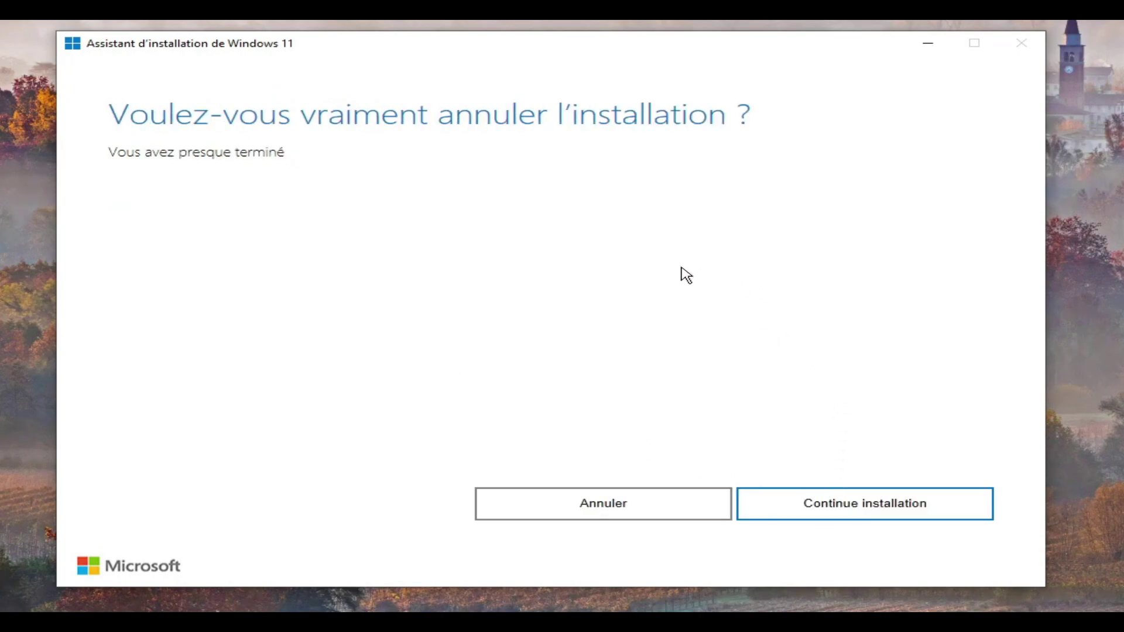